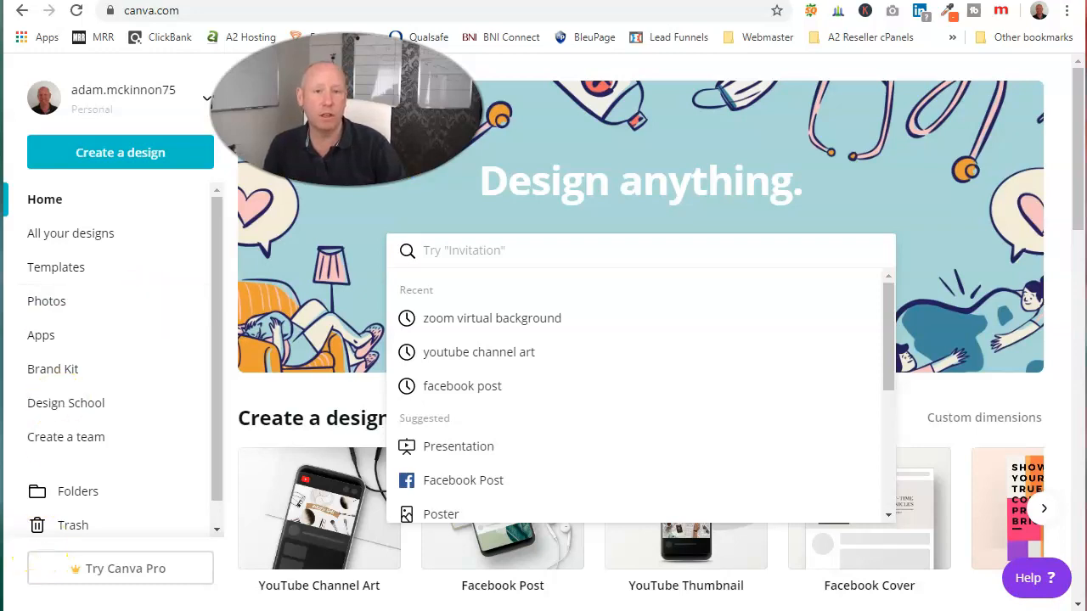
click(204, 9)
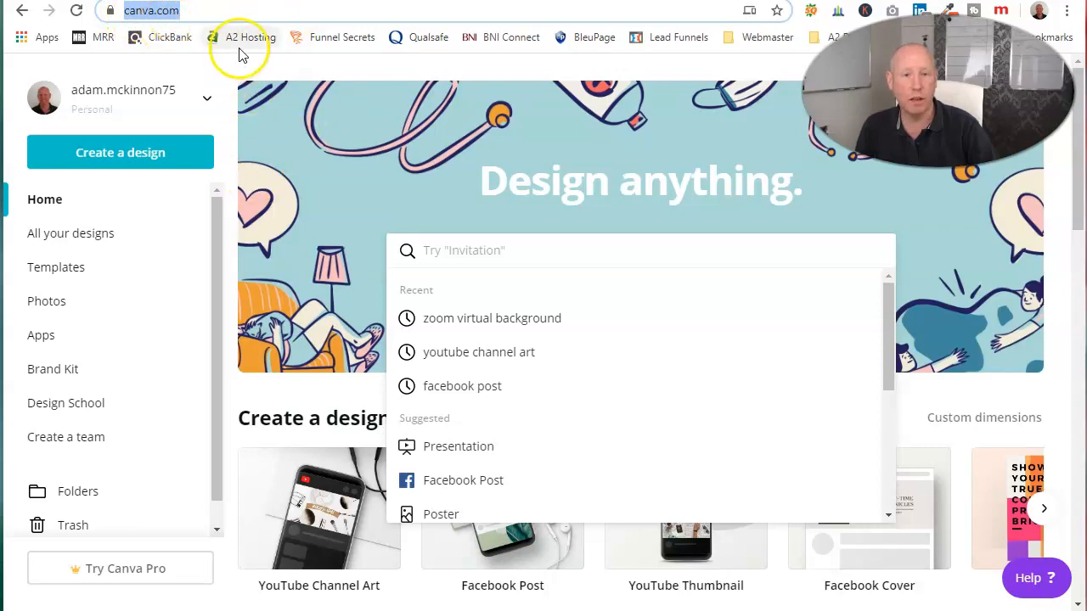
click(461, 168)
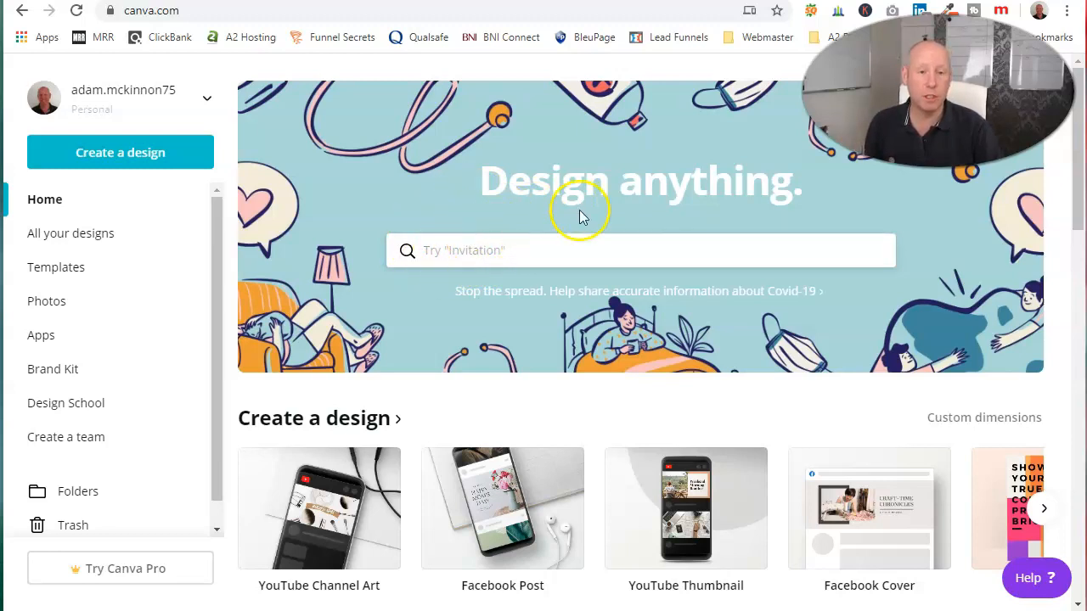
Search the design types for "zoom" and open the Zoom Virtual Background templates
click(484, 253)
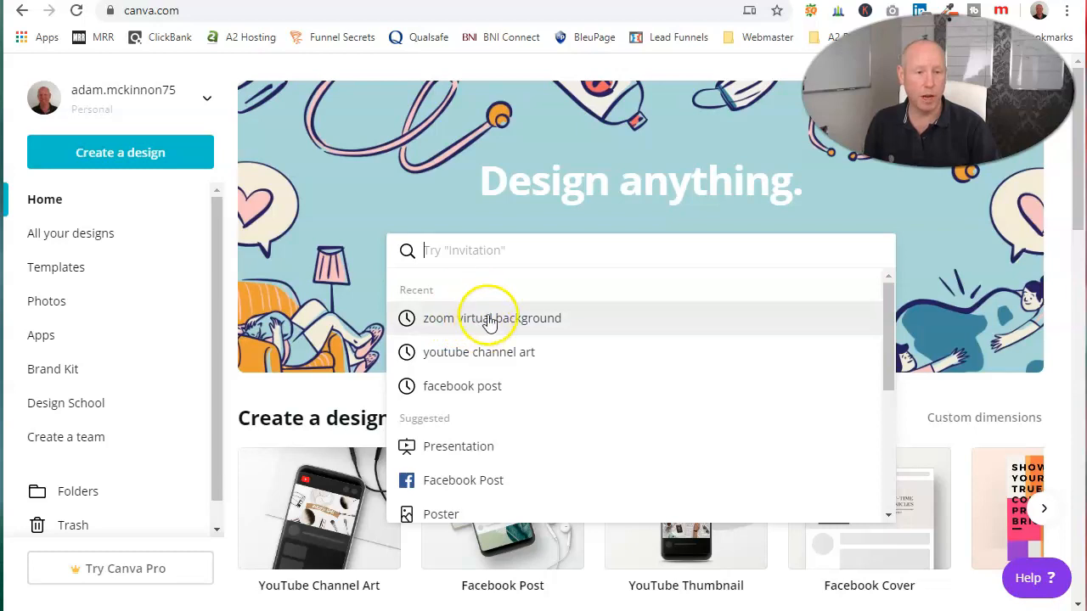
text(zoom)
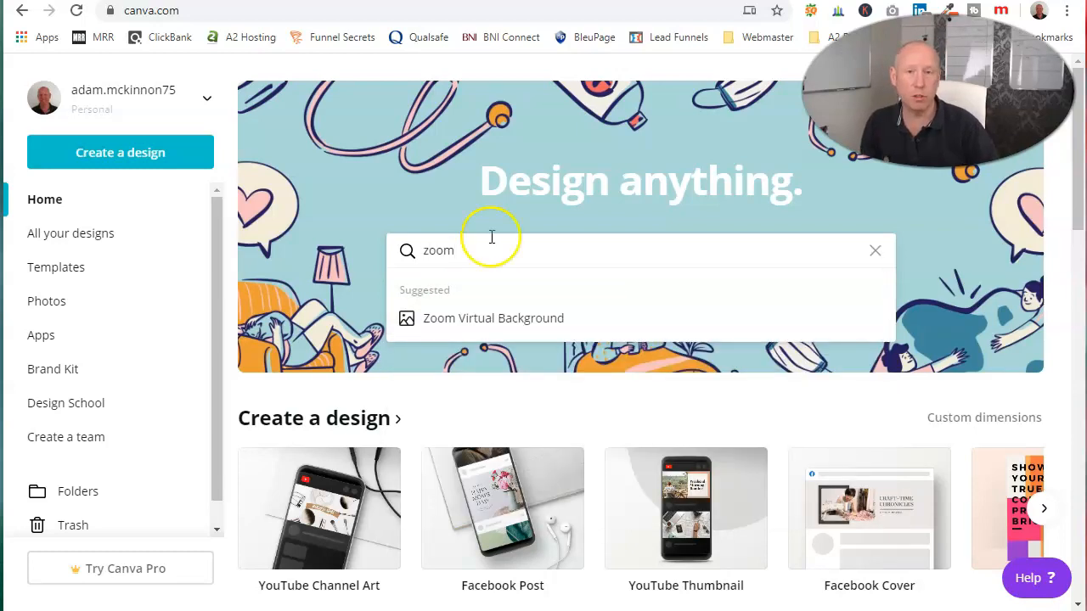
click(489, 327)
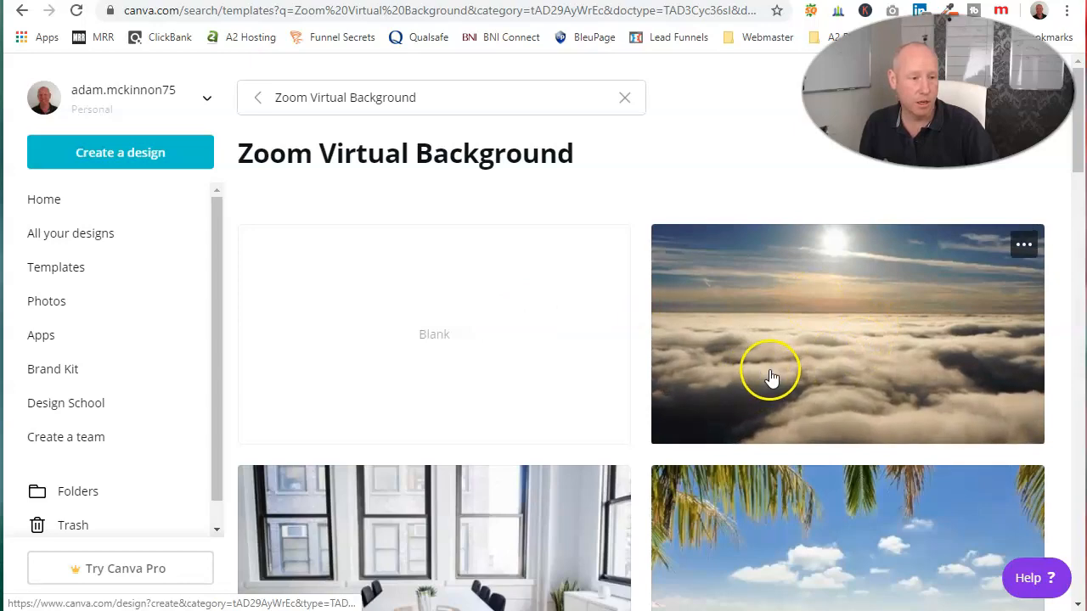
Examine the range of Zoom Virtual Background templates for a suitable background
scroll(771, 376, down, 2)
scroll(772, 393, up, 1)
scroll(781, 425, down, 4)
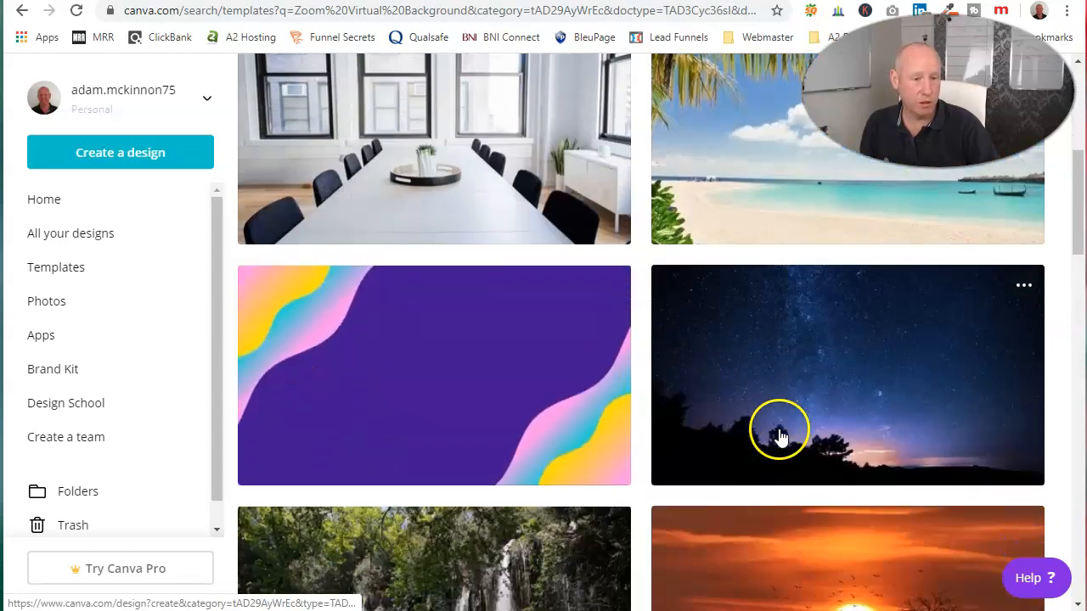
scroll(779, 436, down, 10)
scroll(779, 442, down, 5)
scroll(782, 436, up, 9)
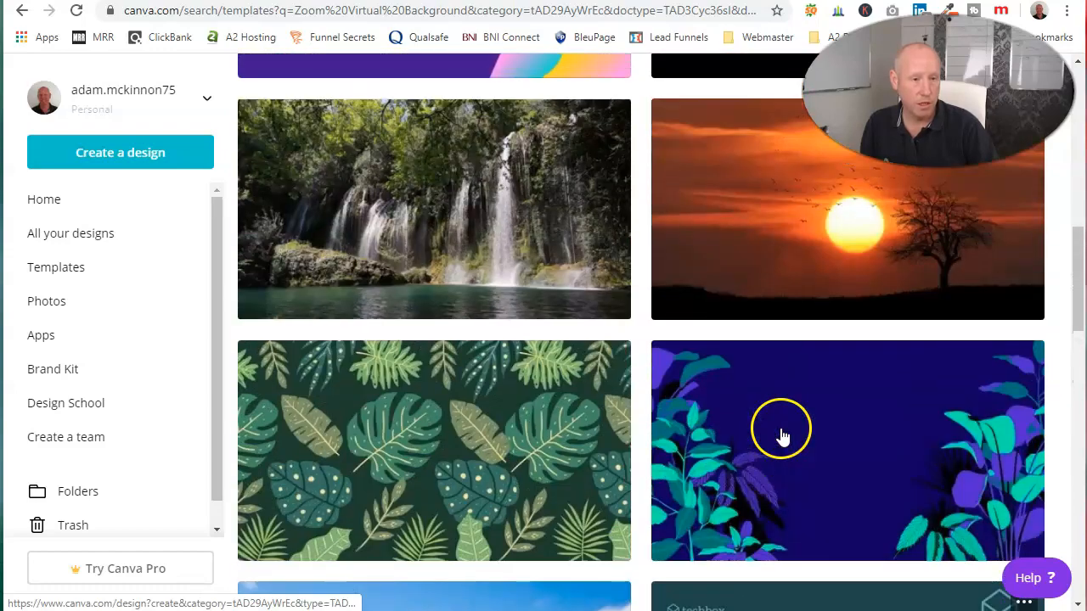
scroll(755, 408, up, 3)
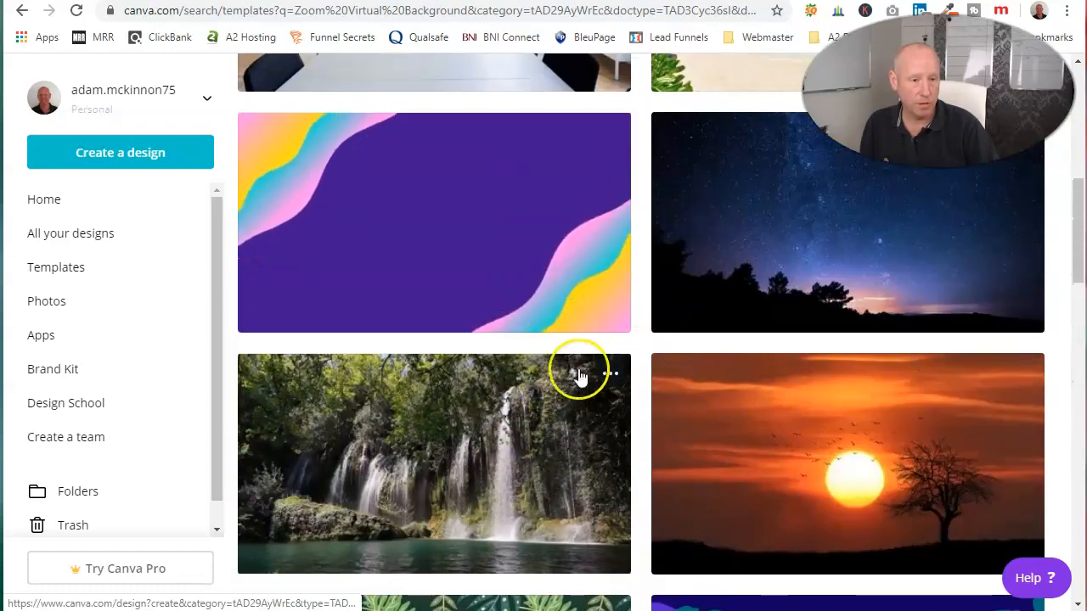
scroll(683, 508, down, 10)
scroll(687, 510, down, 10)
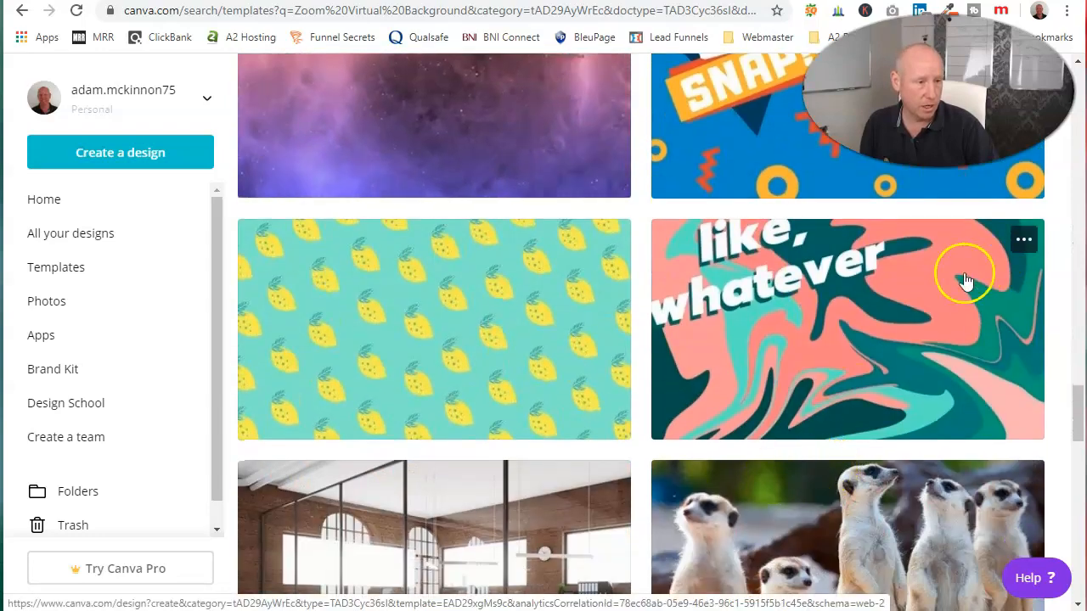
scroll(966, 281, down, 3)
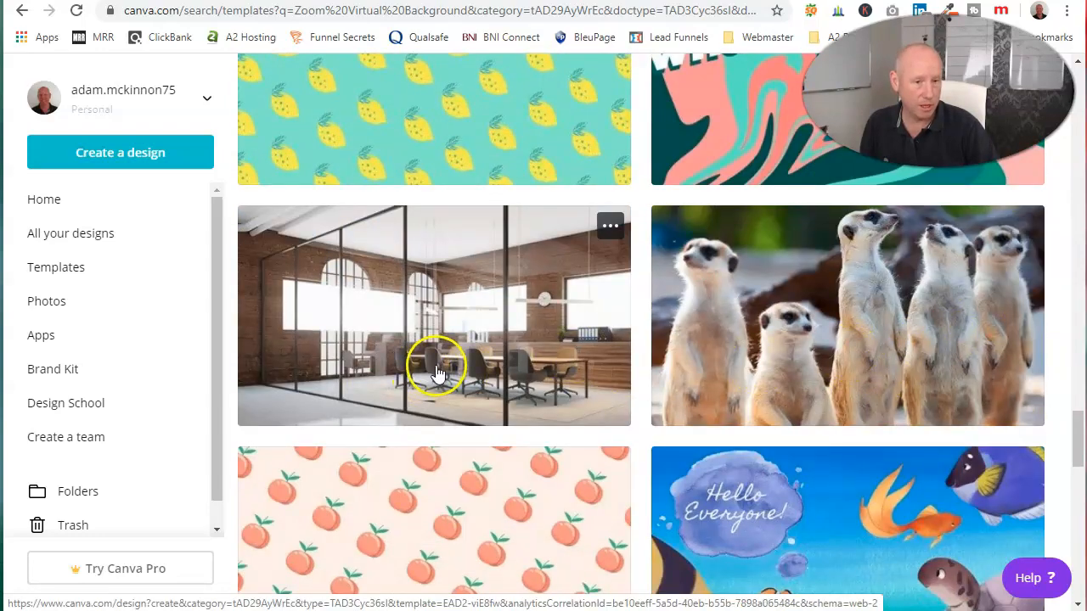
scroll(436, 373, down, 5)
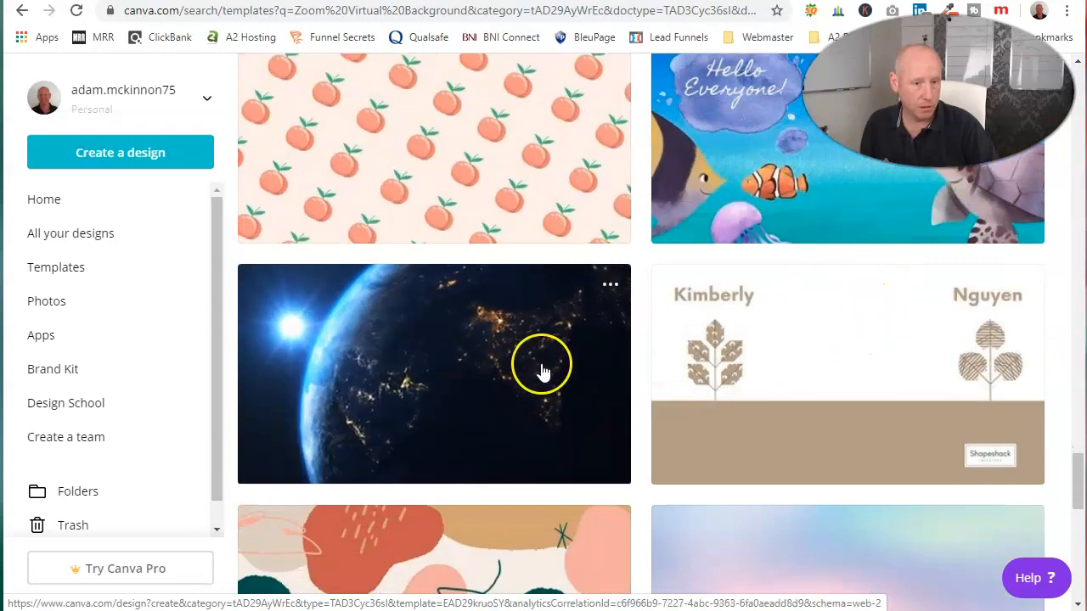
scroll(659, 430, down, 3)
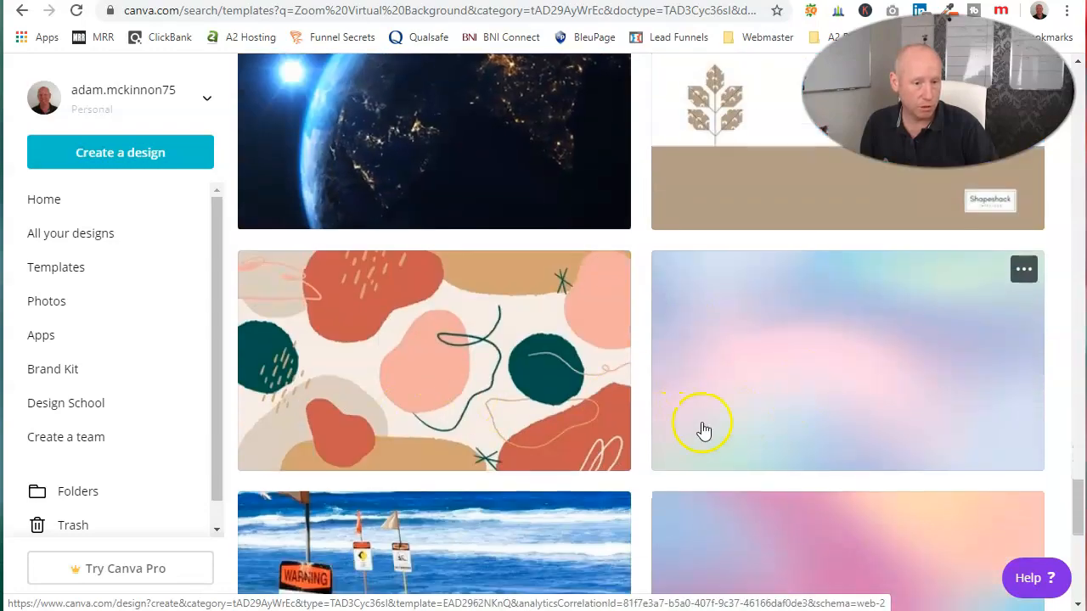
Start a new design from the tropical beach template with palm leaves near the beginning of the results
scroll(645, 429, up, 20)
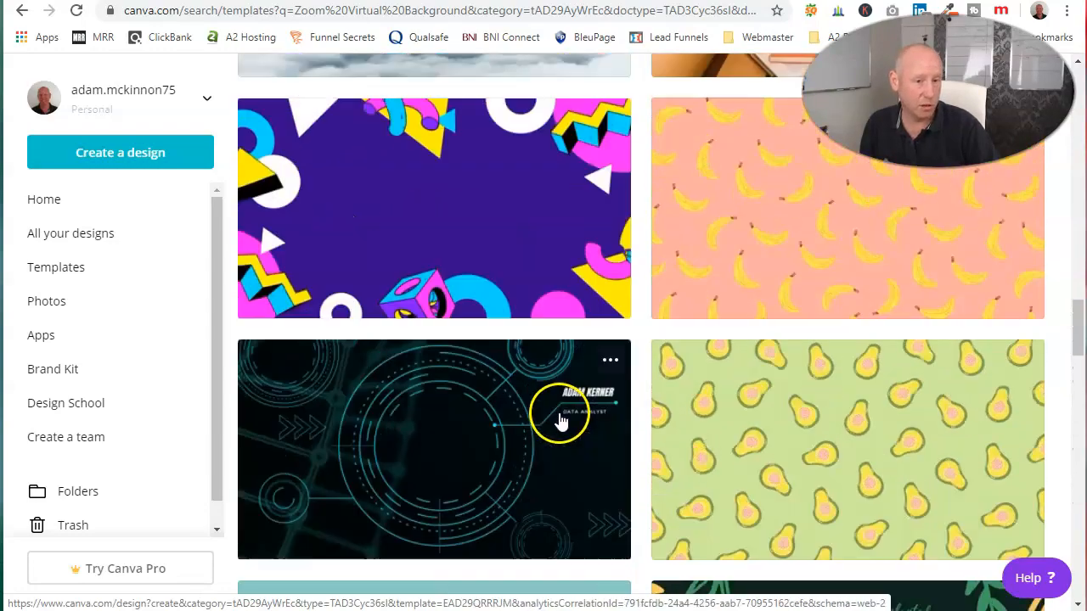
scroll(560, 422, up, 5)
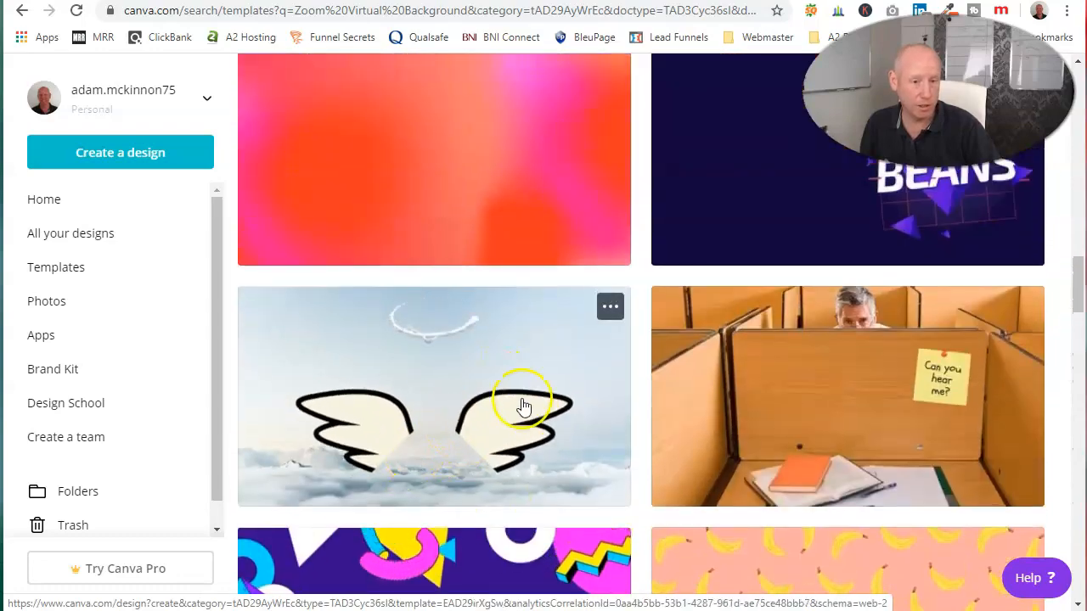
scroll(524, 408, up, 10)
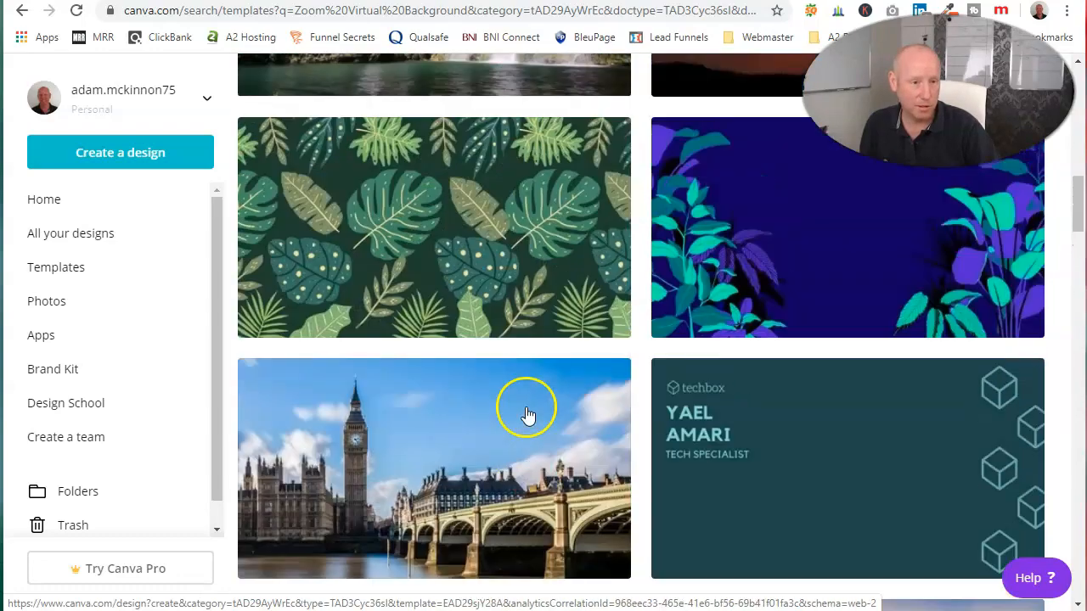
scroll(526, 414, up, 6)
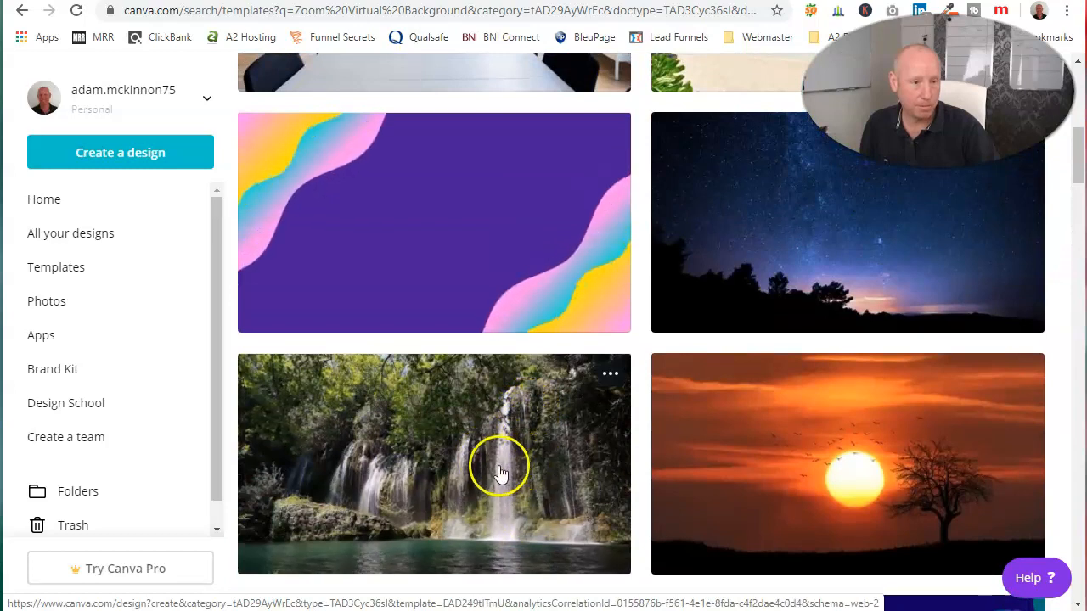
scroll(501, 474, up, 5)
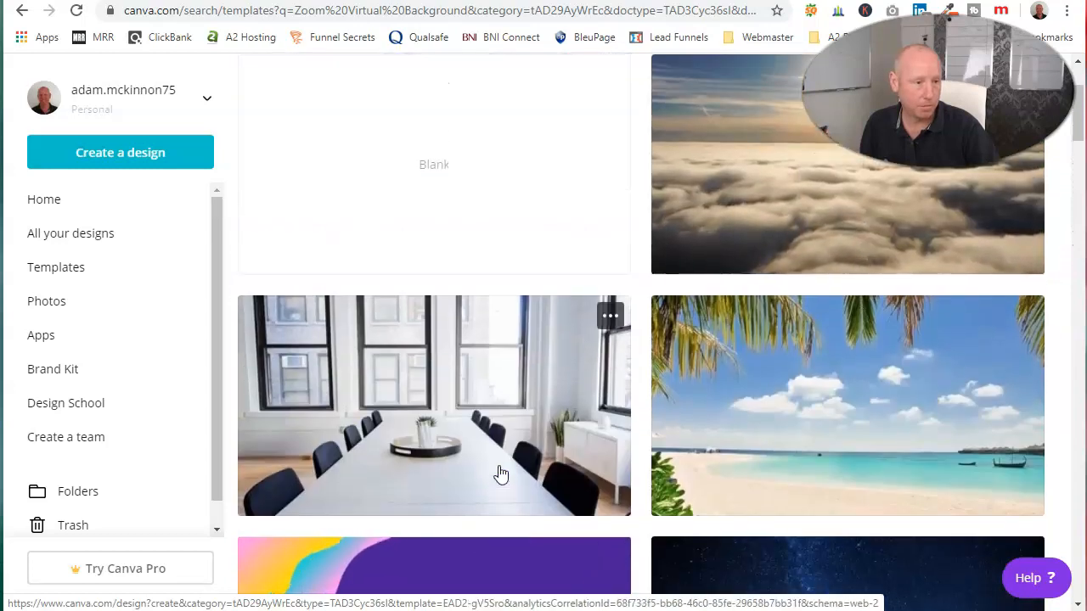
click(825, 434)
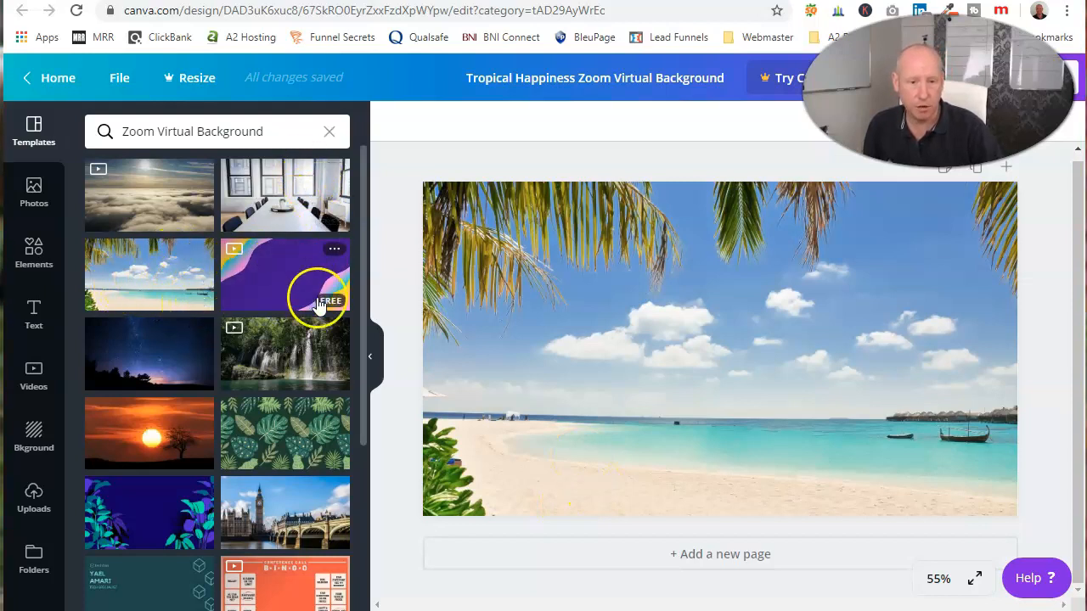
Look through the Zoom Virtual Background templates beside the canvas and apply the forest waterfall template to the page
scroll(299, 372, down, 15)
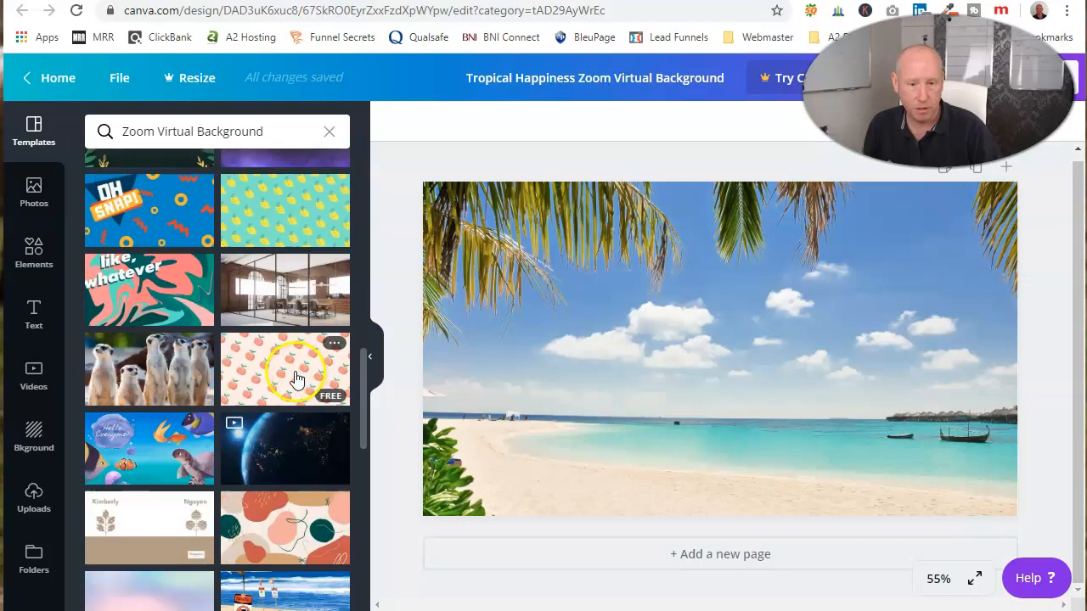
scroll(297, 376, down, 15)
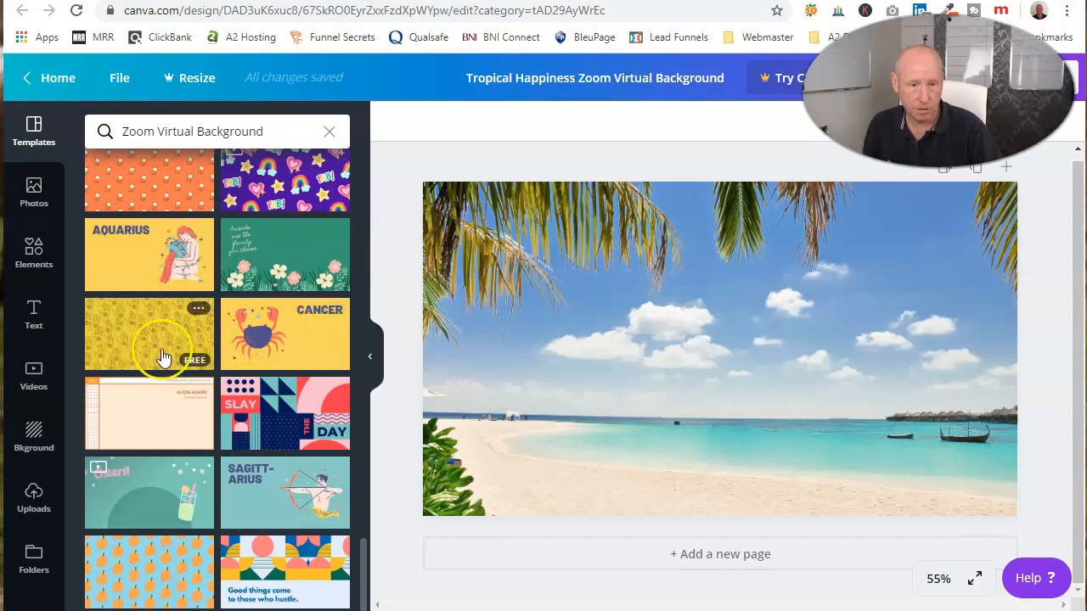
scroll(225, 412, up, 10)
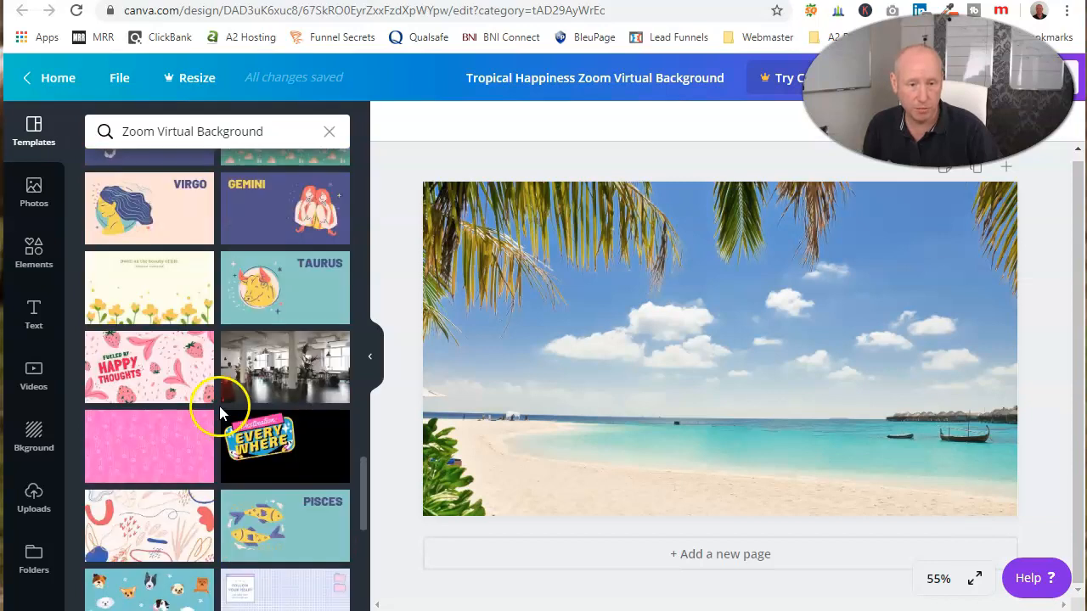
drag(365, 431, 396, 116)
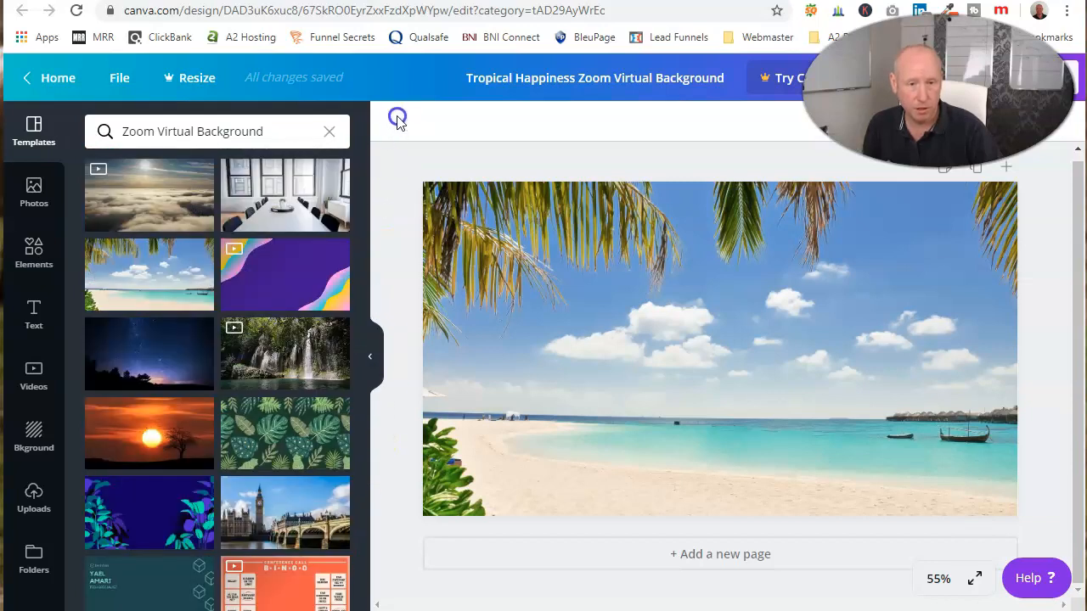
click(257, 351)
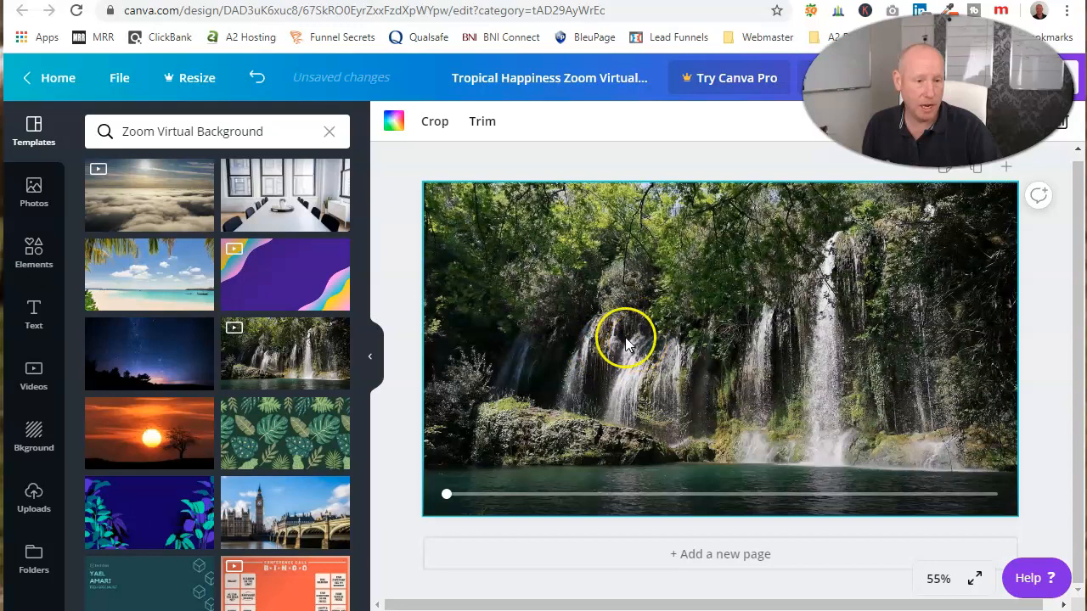
Upload the speaker's eagle logo image from the Downloads folder to the design's uploads
click(32, 506)
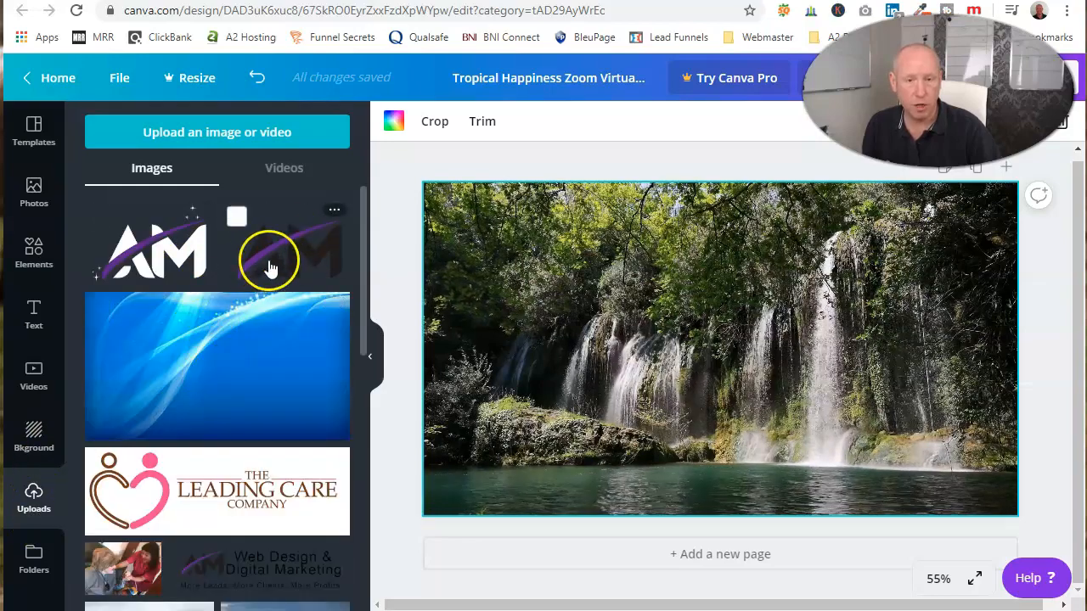
click(225, 136)
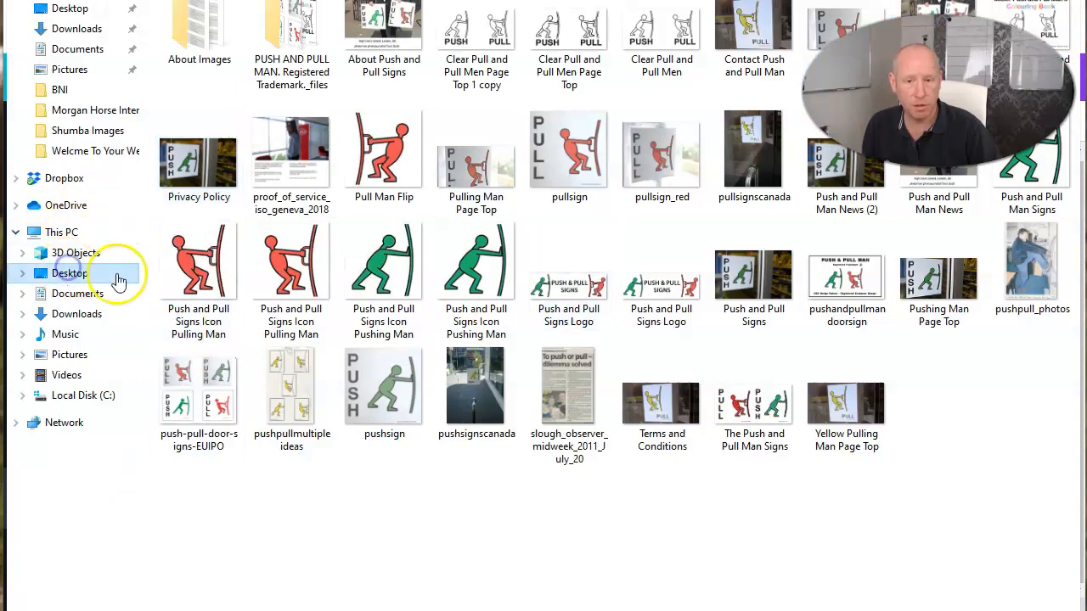
click(85, 275)
click(76, 315)
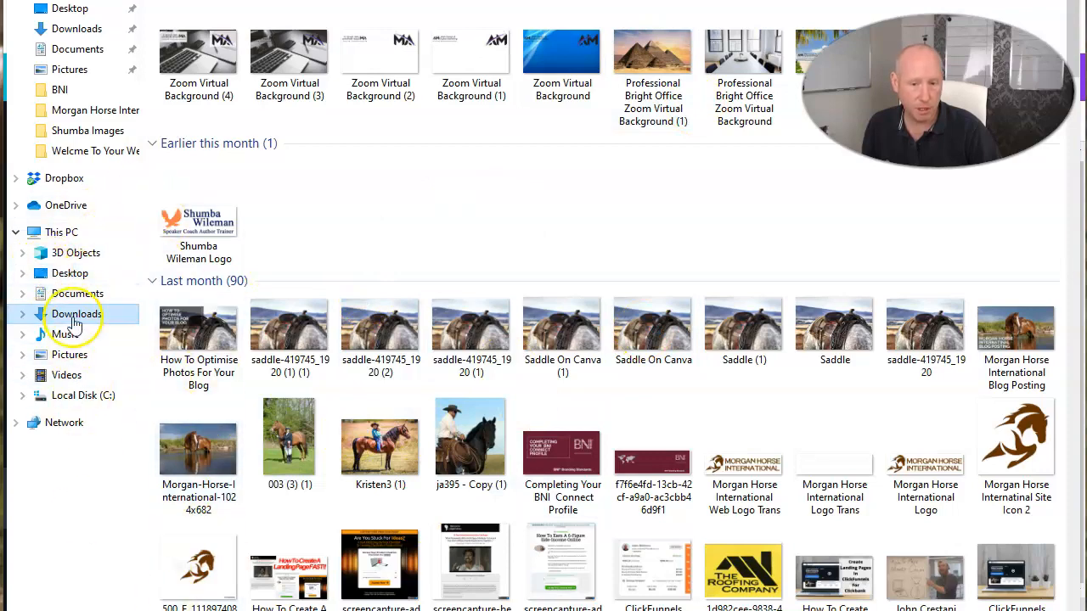
scroll(488, 234, down, 2)
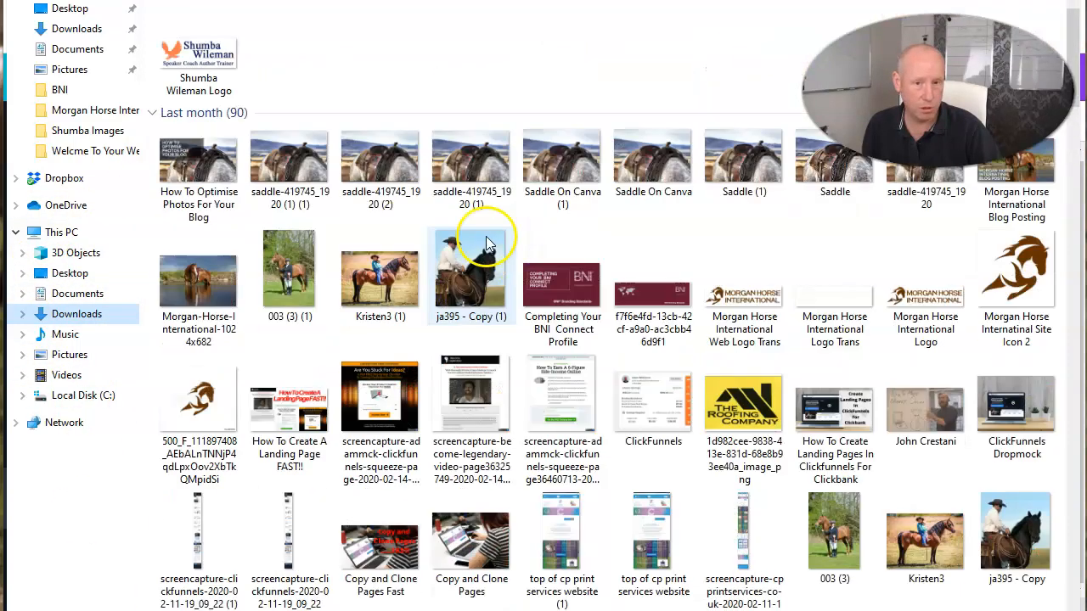
double_click(201, 56)
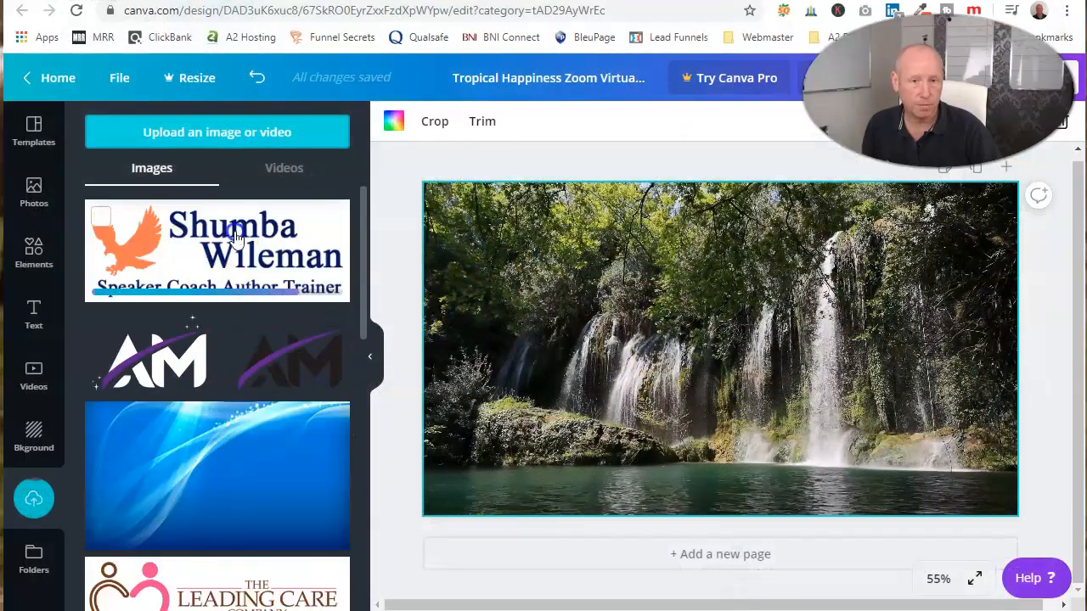
Add the uploaded eagle logo to the page, shrink it and place it in the upper-left corner of the waterfall background
click(225, 259)
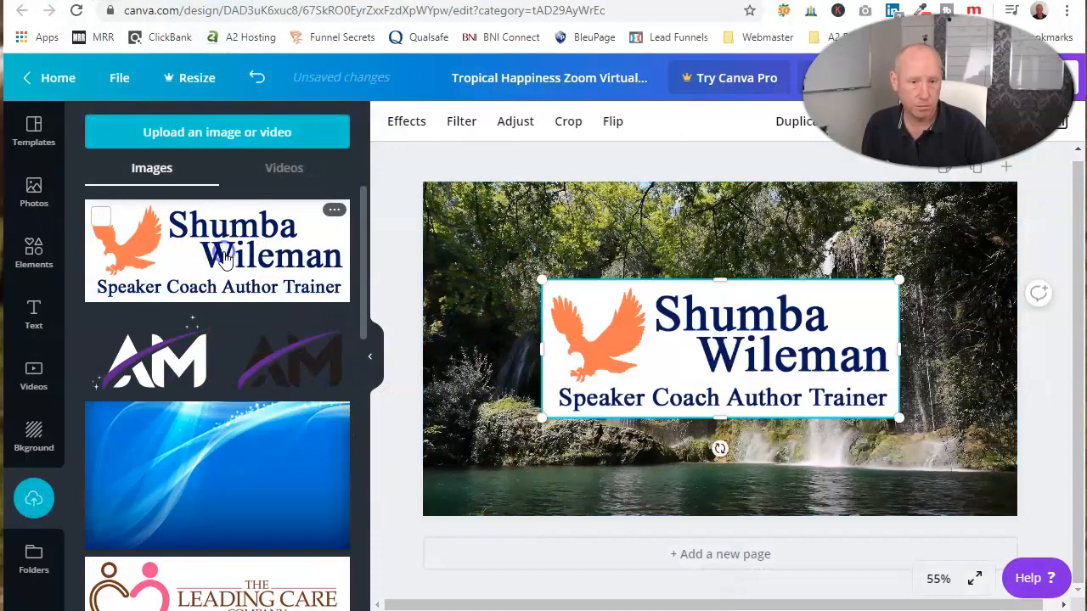
drag(543, 280, 683, 332)
drag(825, 392, 576, 245)
click(393, 167)
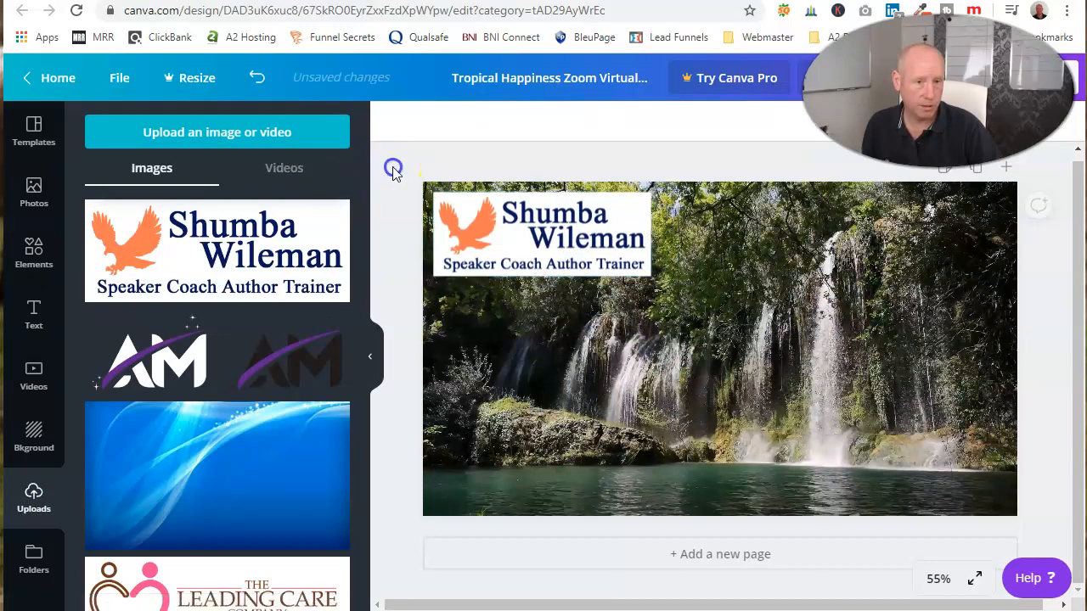
drag(553, 243, 546, 245)
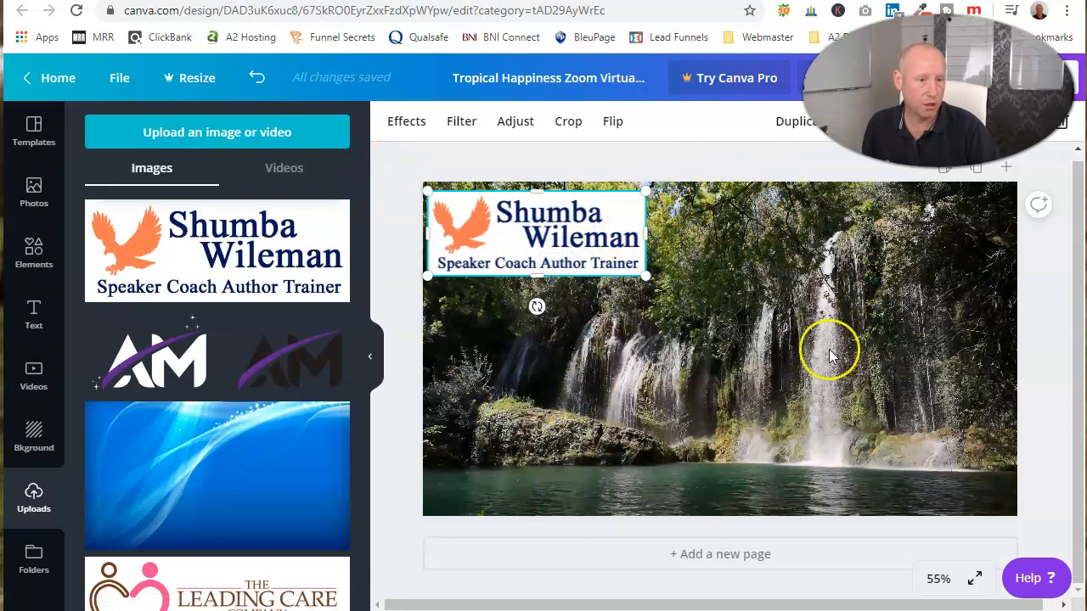
click(726, 154)
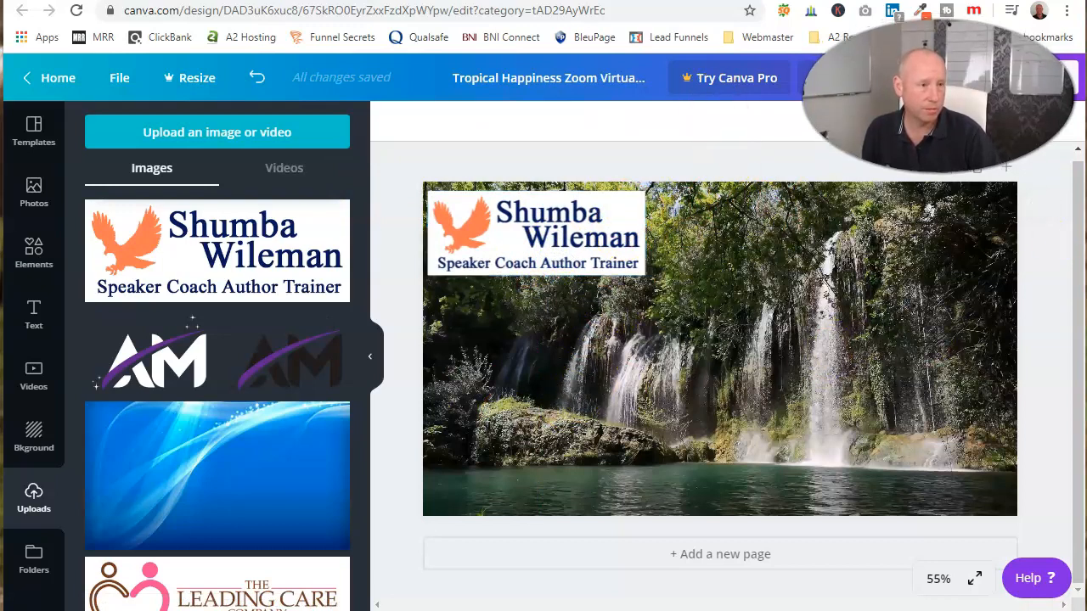
Rename the design with the speaker's full name followed by "Zoom Background"
click(545, 77)
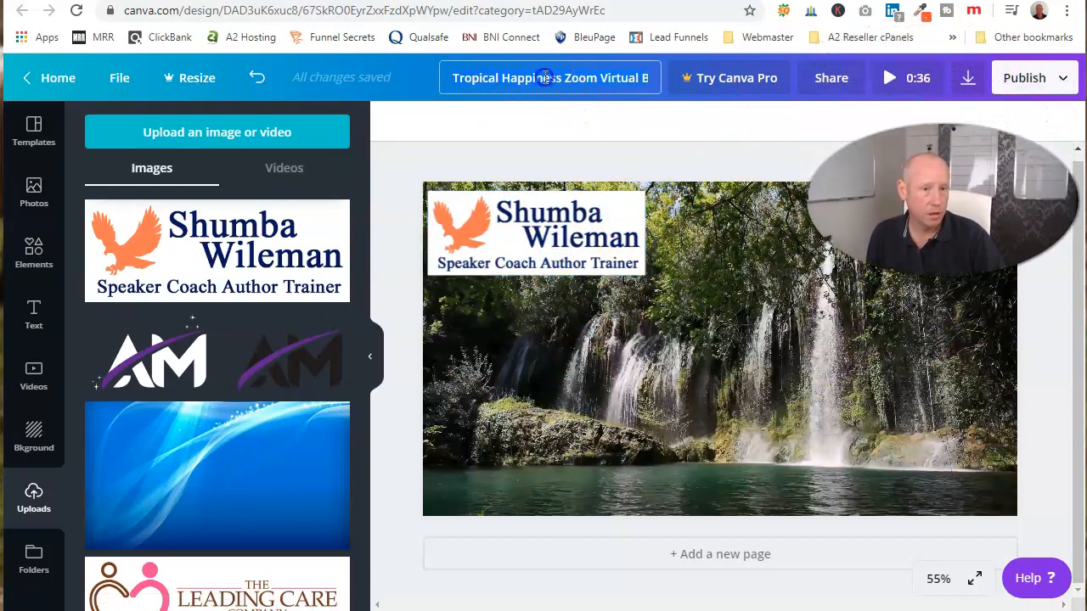
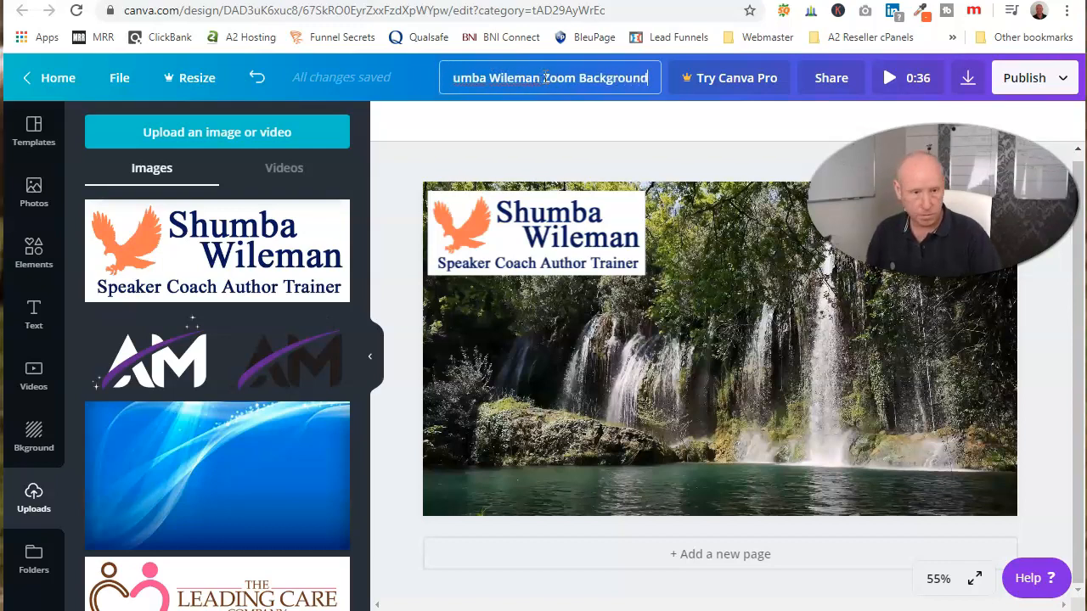
Download the finished waterfall background with the Video file type and dismiss the Canva Pro offer
click(655, 127)
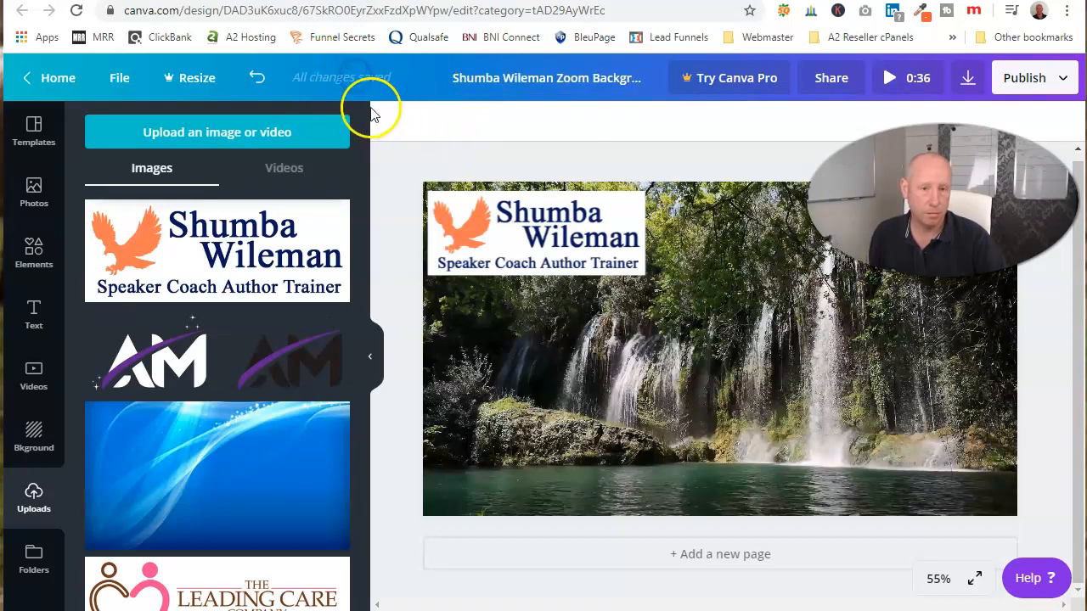
click(1048, 85)
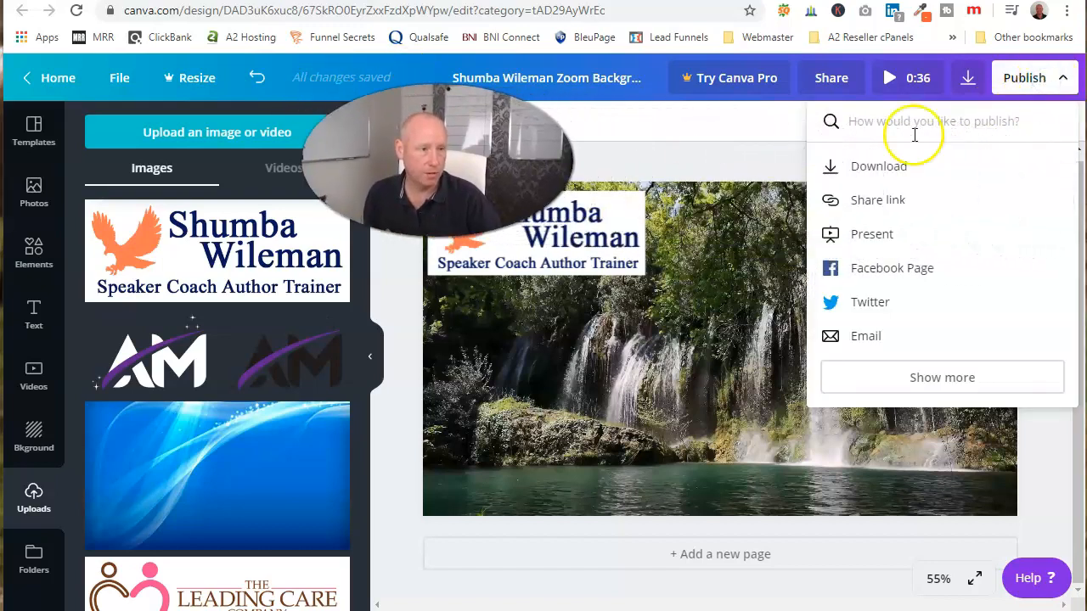
click(878, 168)
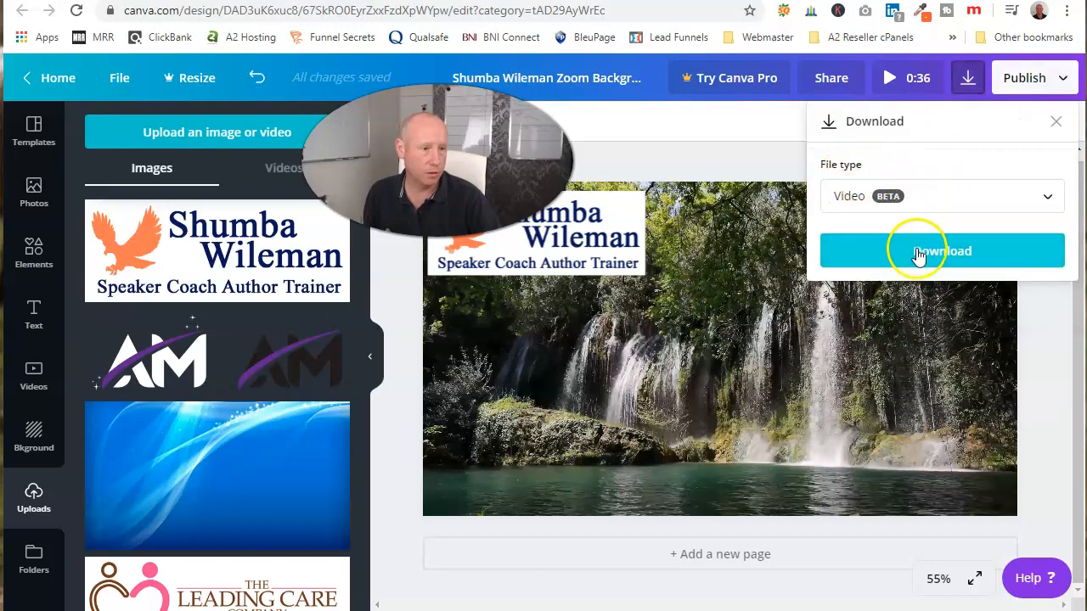
click(941, 251)
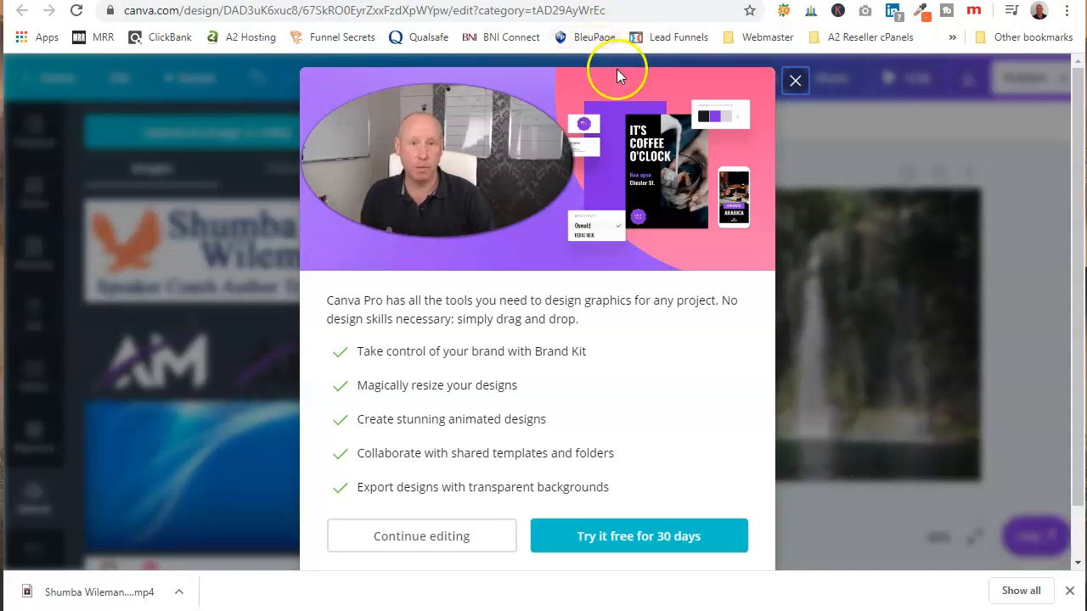
click(797, 83)
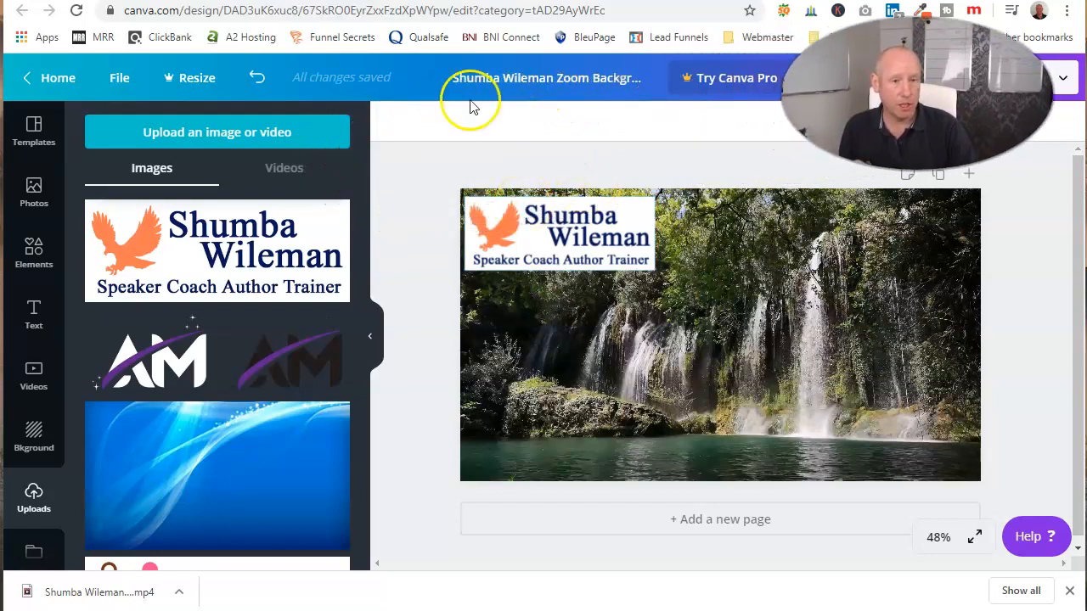
Return to the home page, search for "facebook", choose Facebook Ad and open the snowy Winter Clearance Sale template
click(54, 79)
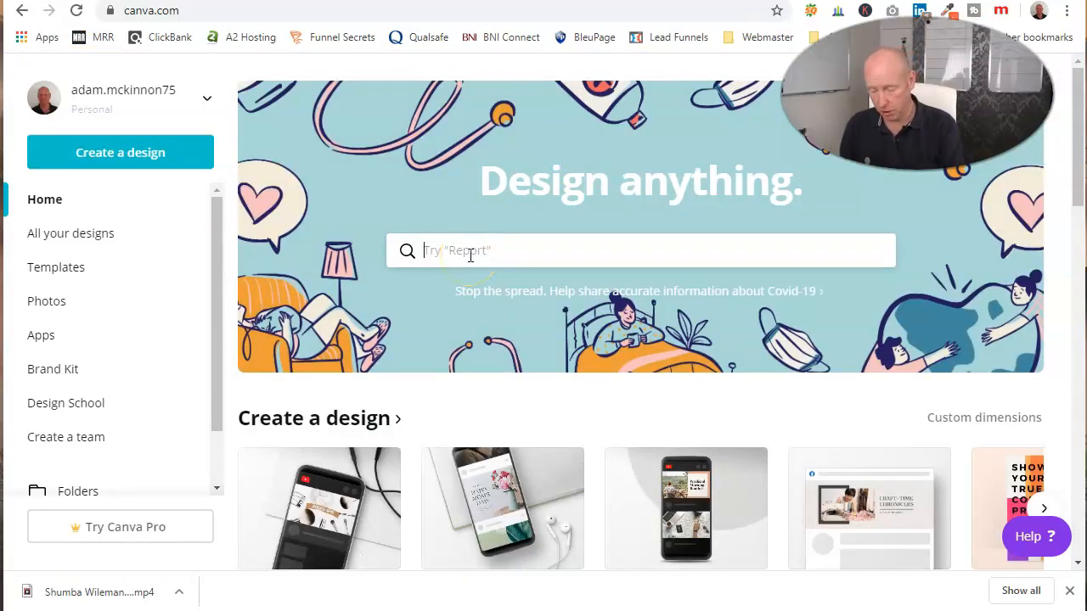
text(facebook)
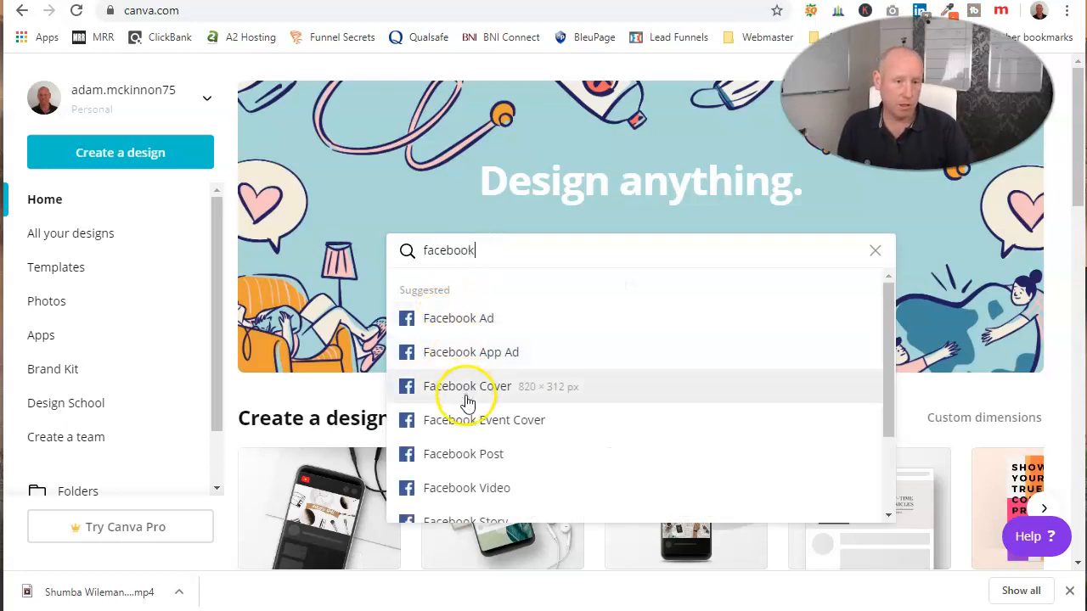
click(460, 321)
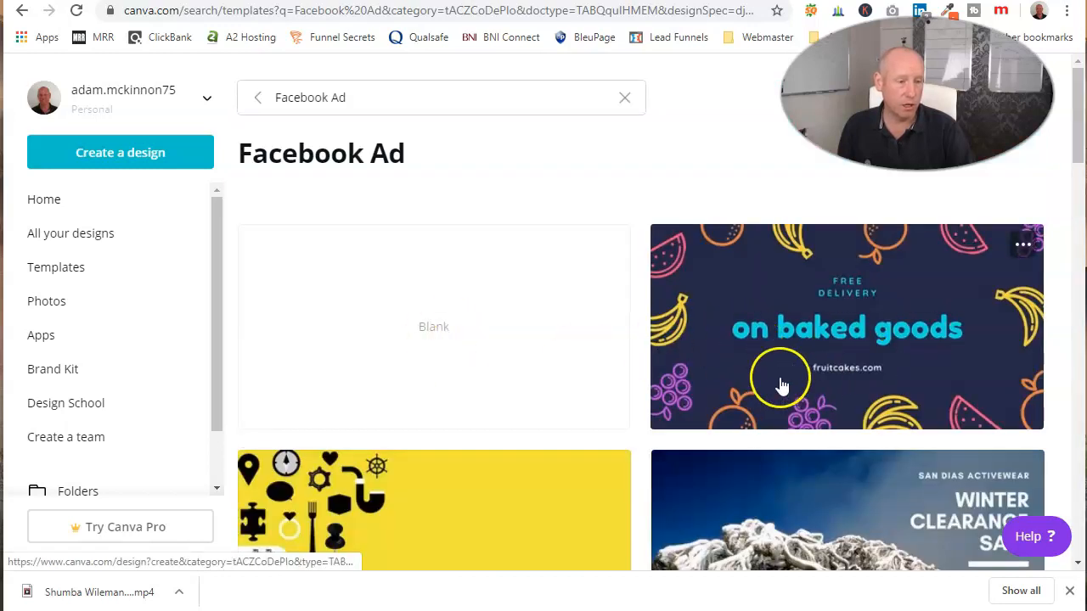
scroll(781, 382, down, 3)
click(825, 344)
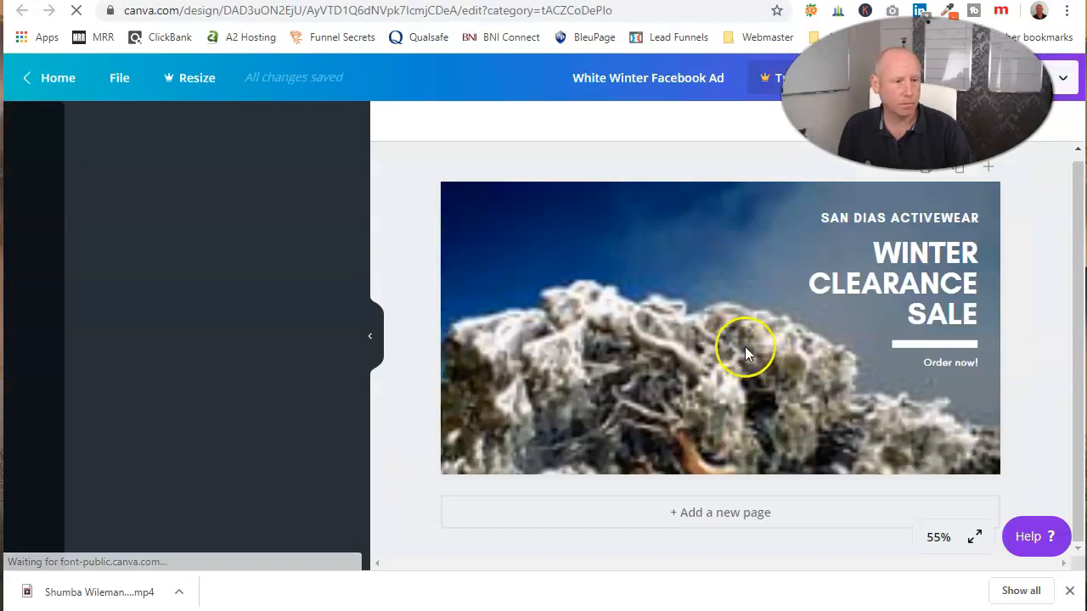
Replace "WINTER CLEARANCE" in the ad's headline with "CHECK OUT OUR SPECIAL", keeping the word "SALE"
click(934, 246)
click(920, 251)
click(892, 217)
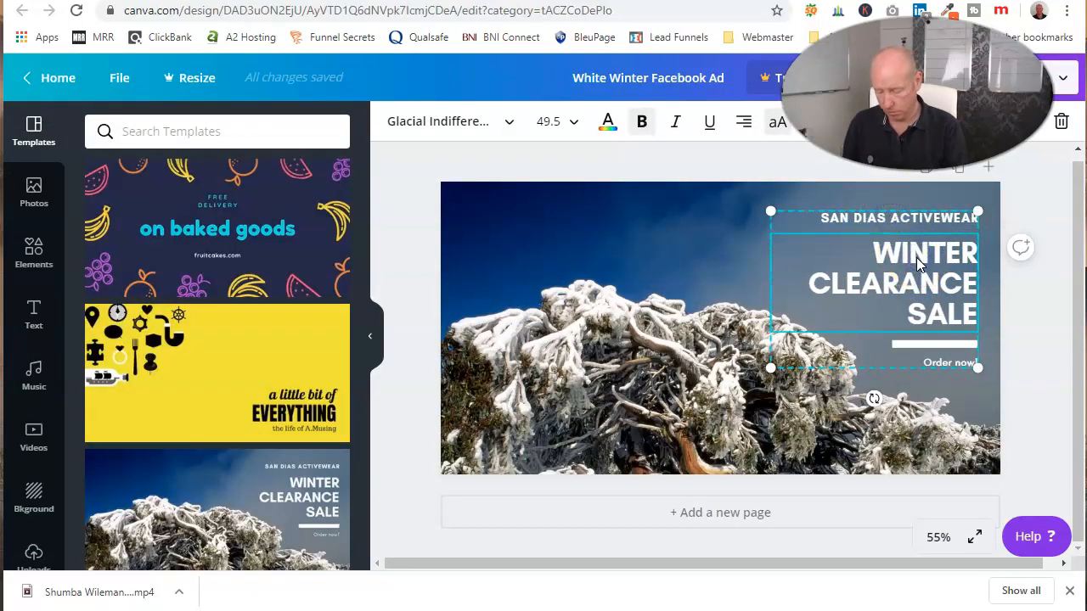
triple_click(900, 259)
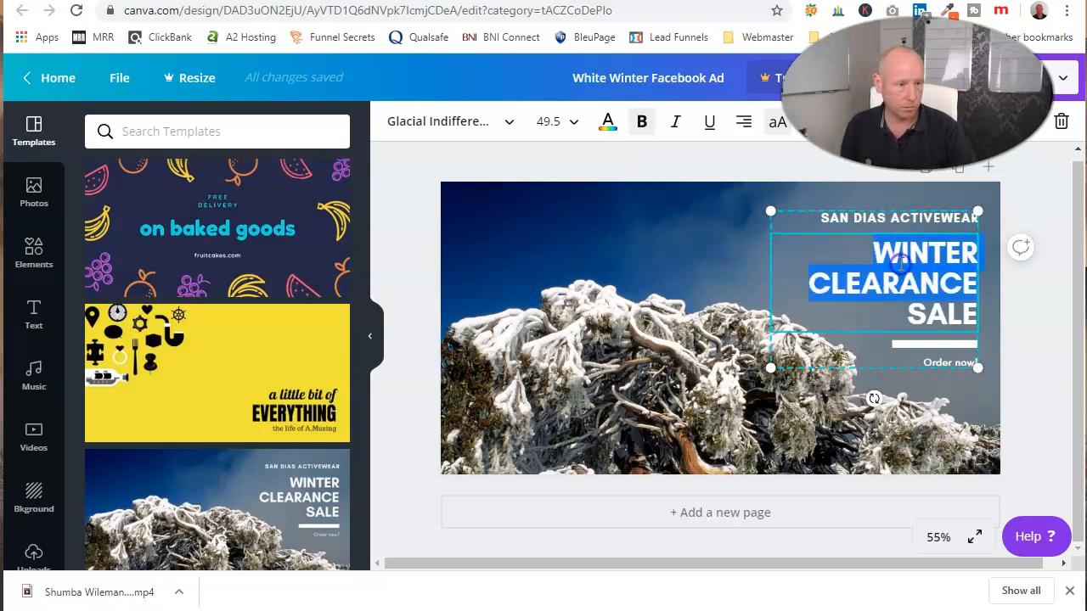
text(CHECK OUT)
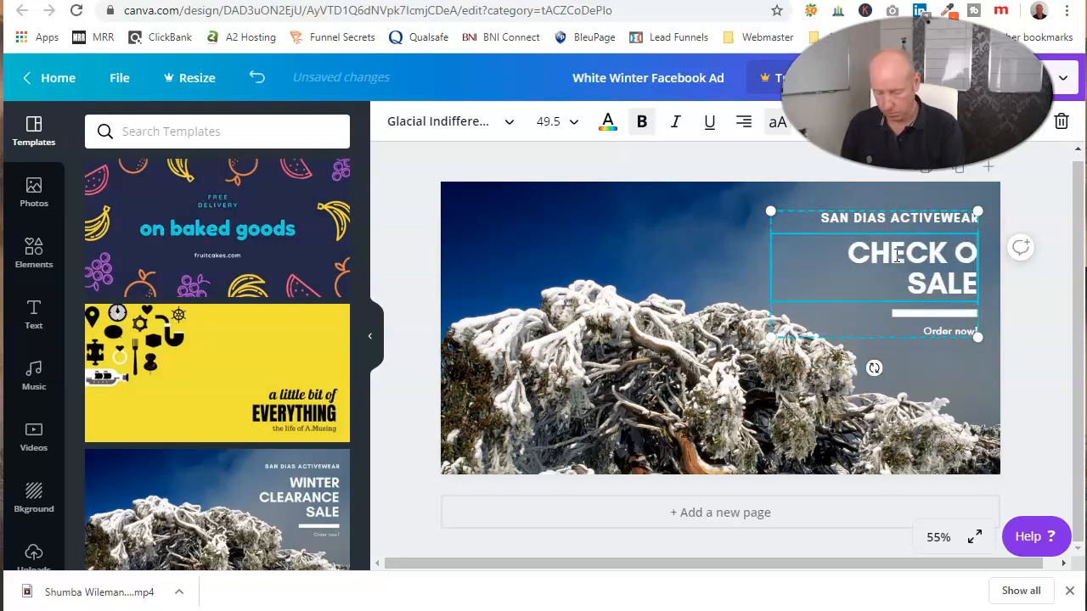
text( OUR SPECIAL)
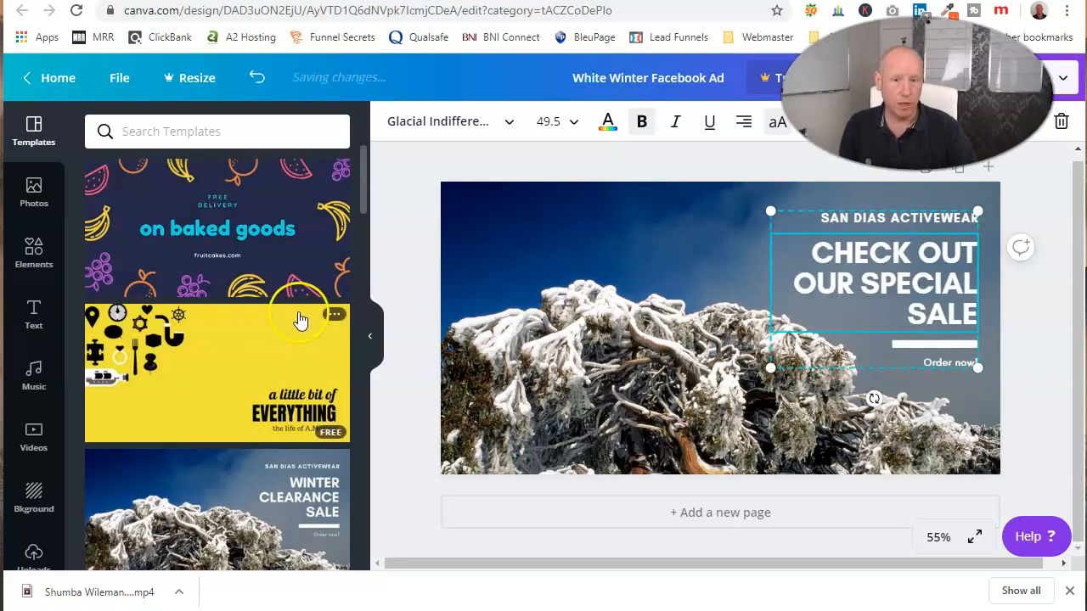
Add the seated doctor and the standing doctor with folded arms from the Coronavirus elements to the ad
click(33, 190)
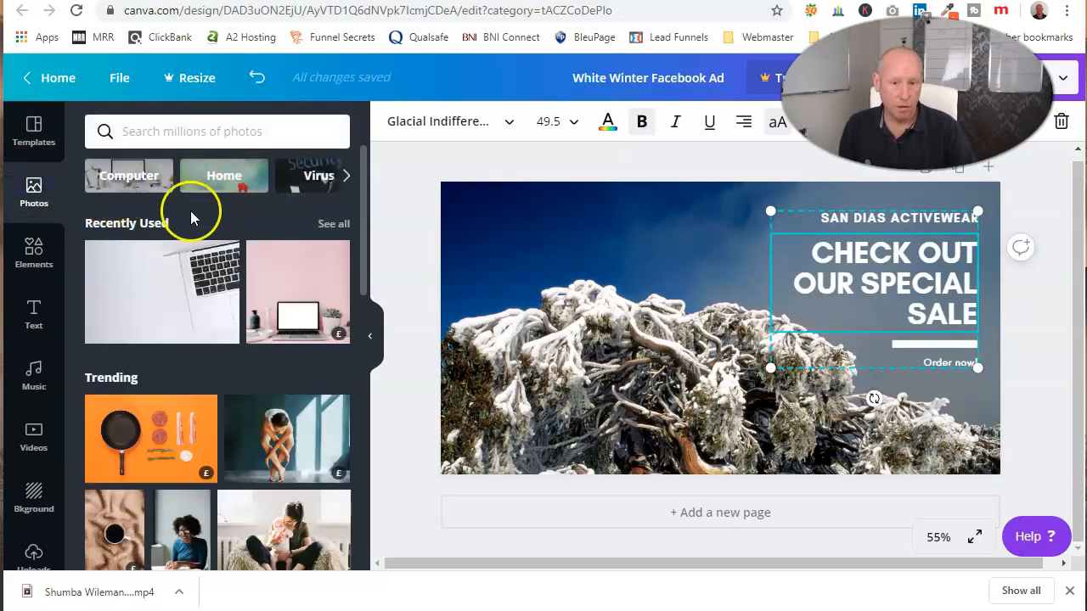
click(53, 253)
scroll(240, 257, down, 3)
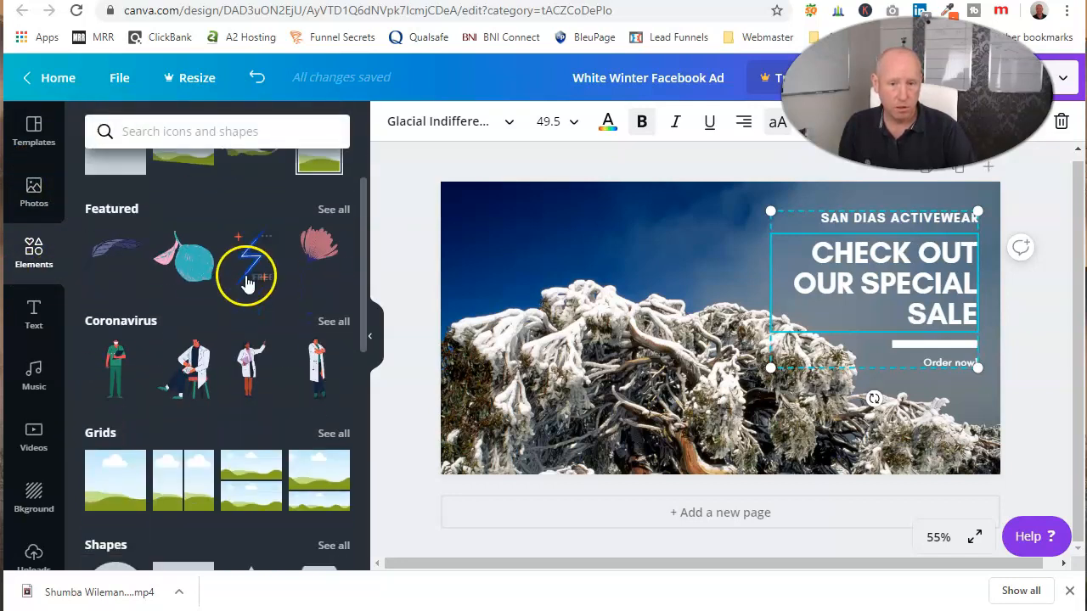
drag(174, 280, 673, 331)
click(316, 284)
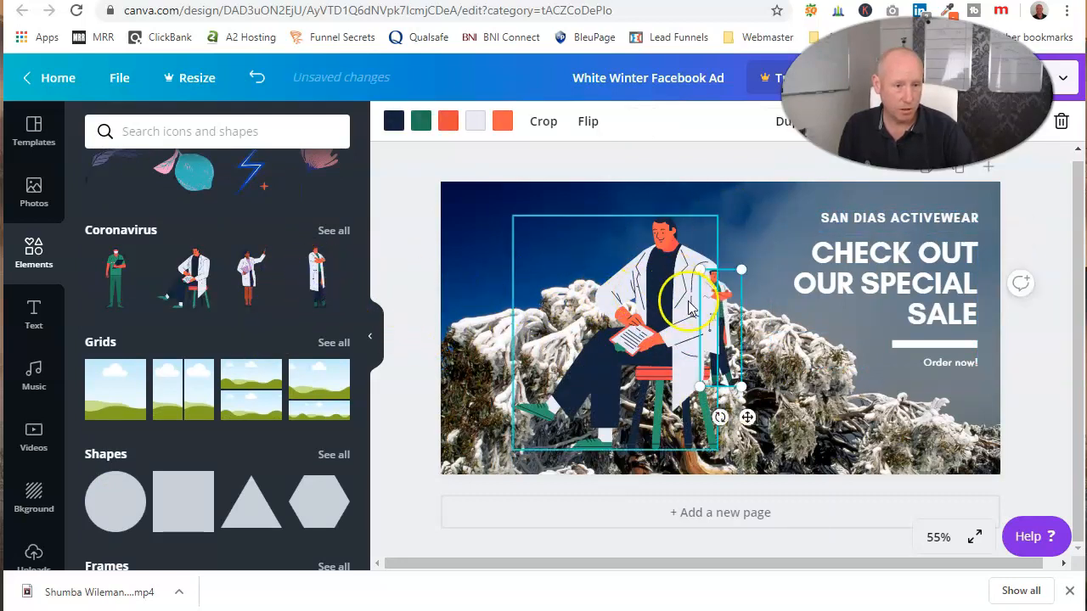
Enlarge the standing doctor and place it in the upper-left corner of the ad image
drag(721, 323, 771, 263)
drag(788, 327, 851, 386)
drag(726, 306, 429, 291)
Show all Coronavirus elements, add the striding doctor with the blue case, enlarge it and place it over the ad's headline
click(346, 238)
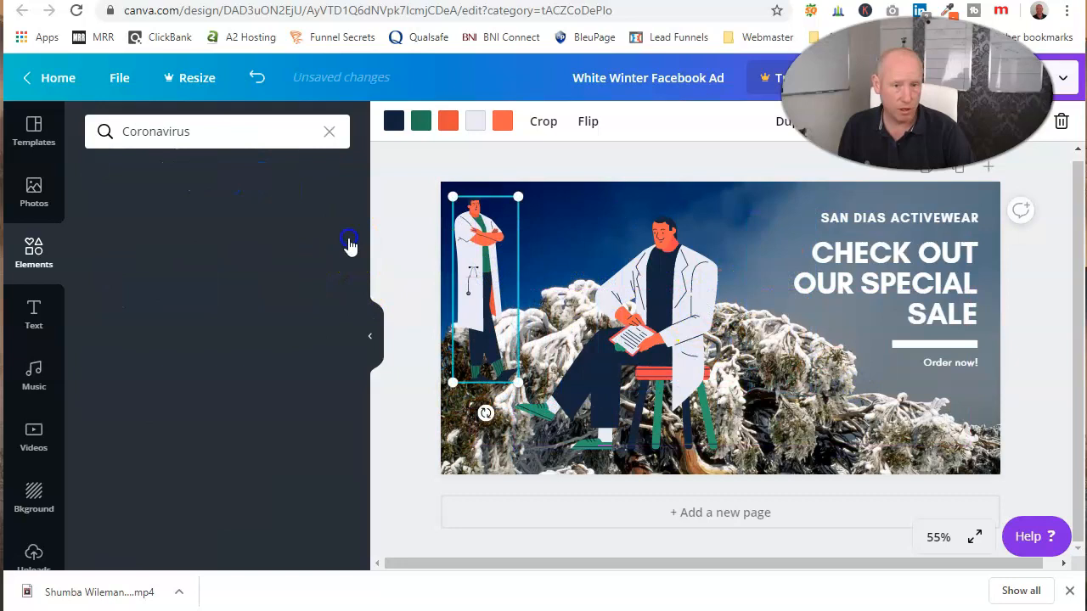
scroll(218, 365, down, 3)
drag(312, 288, 767, 310)
drag(760, 387, 827, 471)
drag(686, 456, 805, 418)
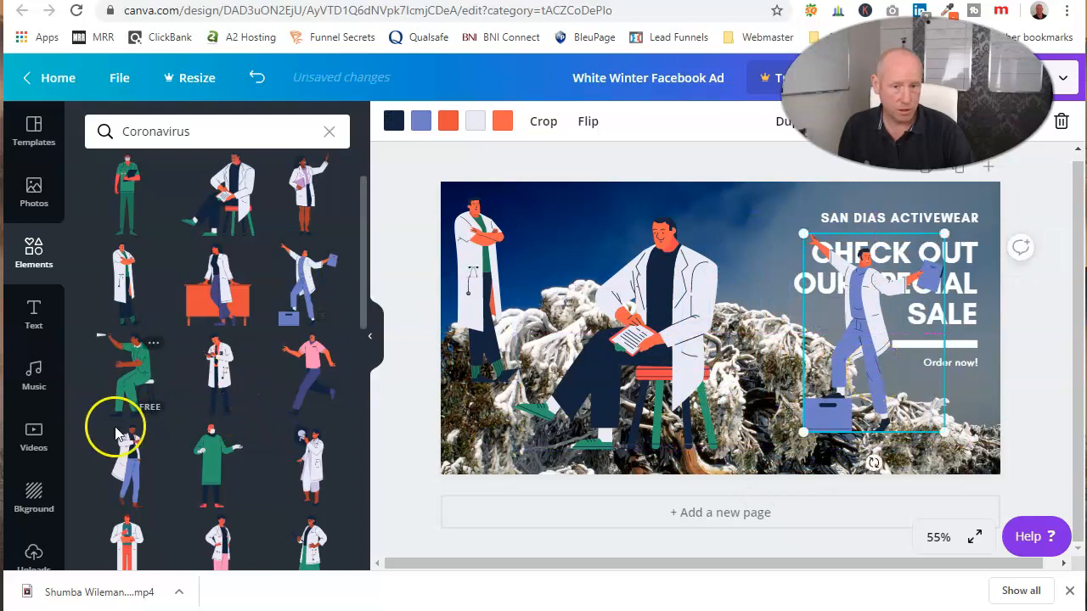
Look through the remaining Coronavirus elements and the available text styles, music, videos, backgrounds, uploads and folders
scroll(184, 407, down, 10)
click(37, 316)
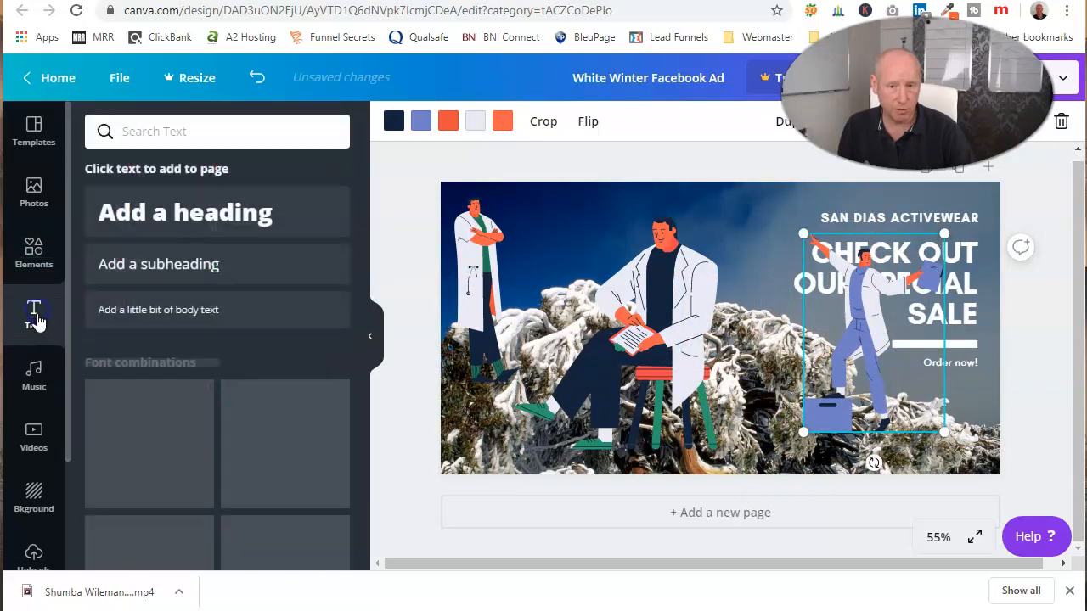
scroll(196, 374, down, 3)
scroll(196, 373, down, 1)
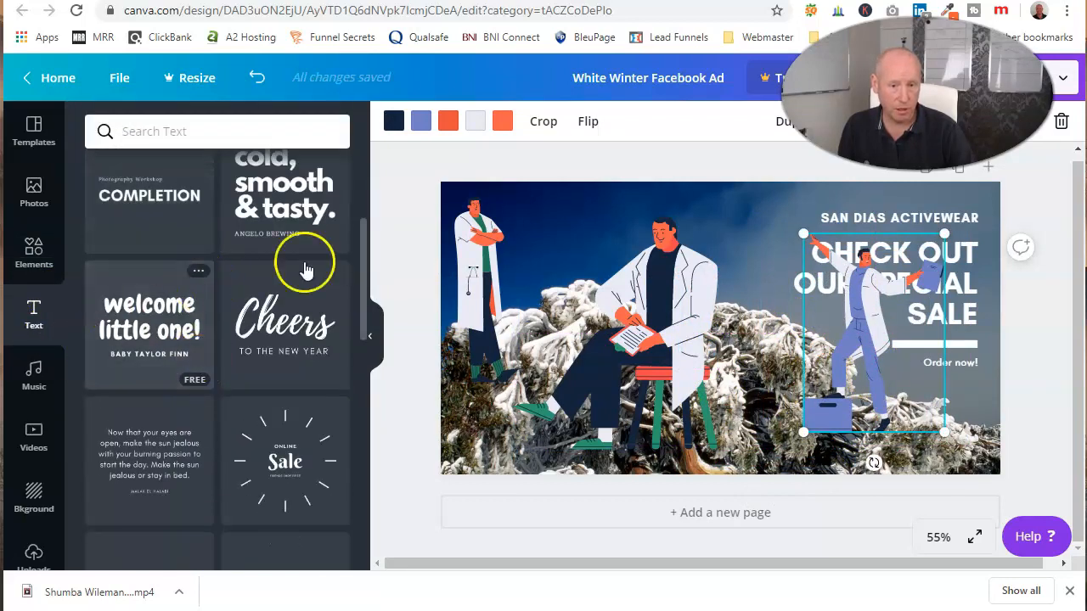
click(33, 372)
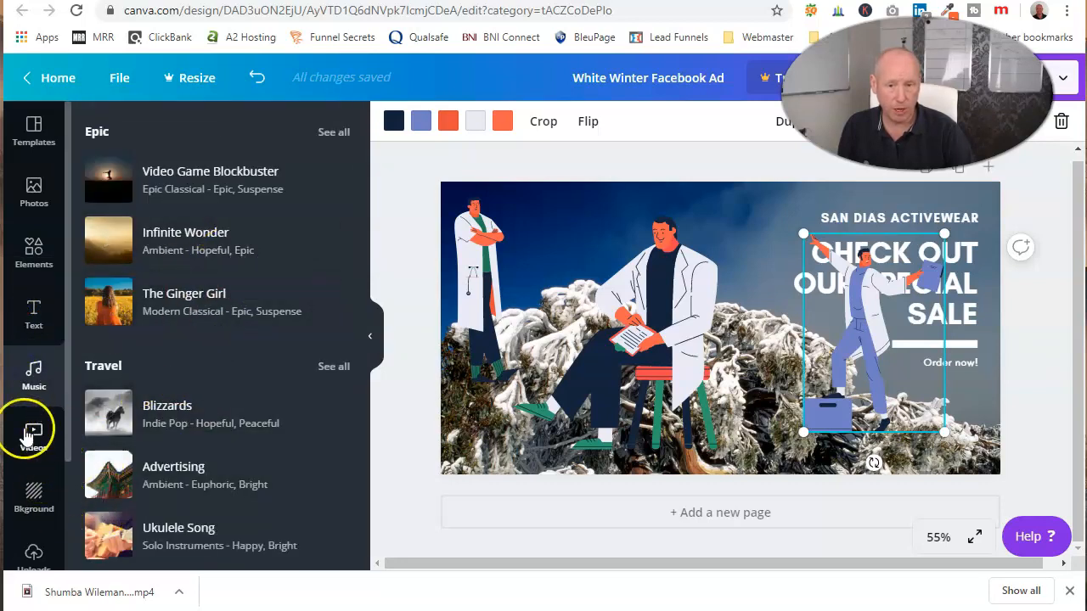
scroll(119, 429, down, 3)
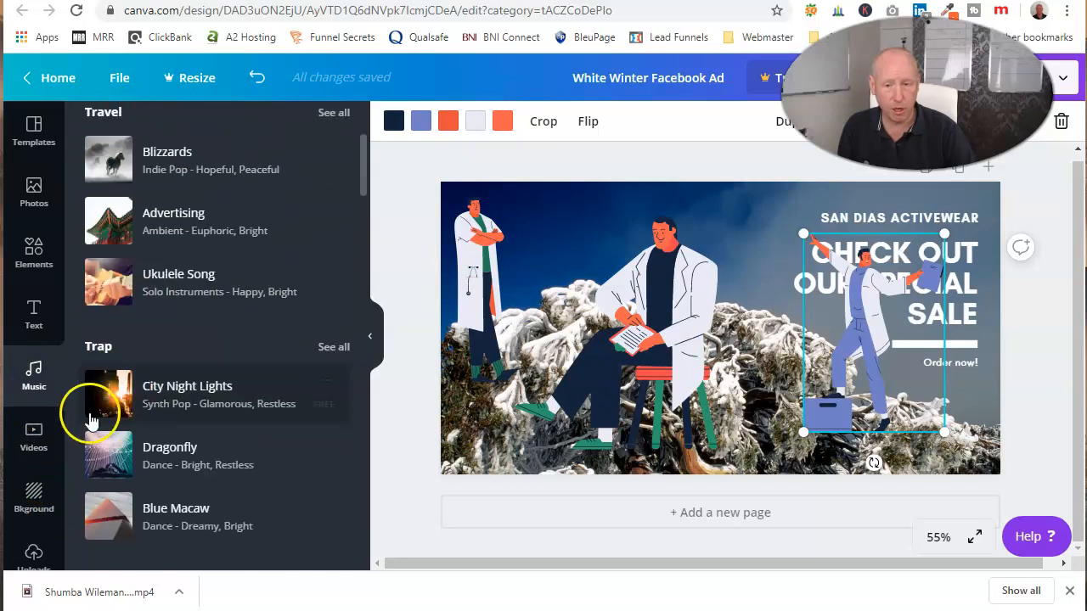
click(34, 437)
click(37, 492)
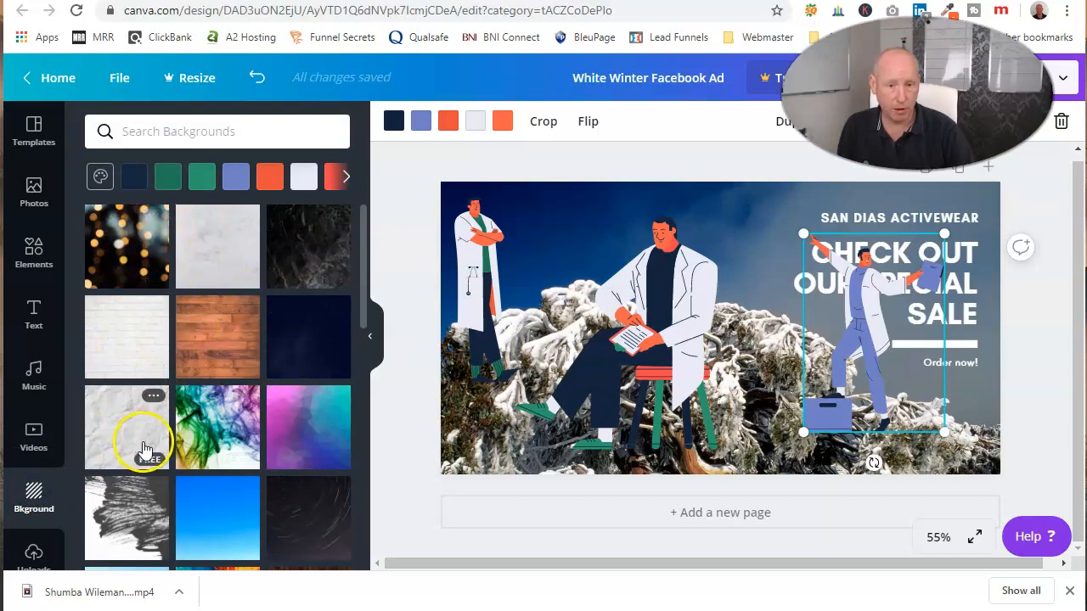
scroll(213, 408, down, 2)
scroll(230, 369, down, 2)
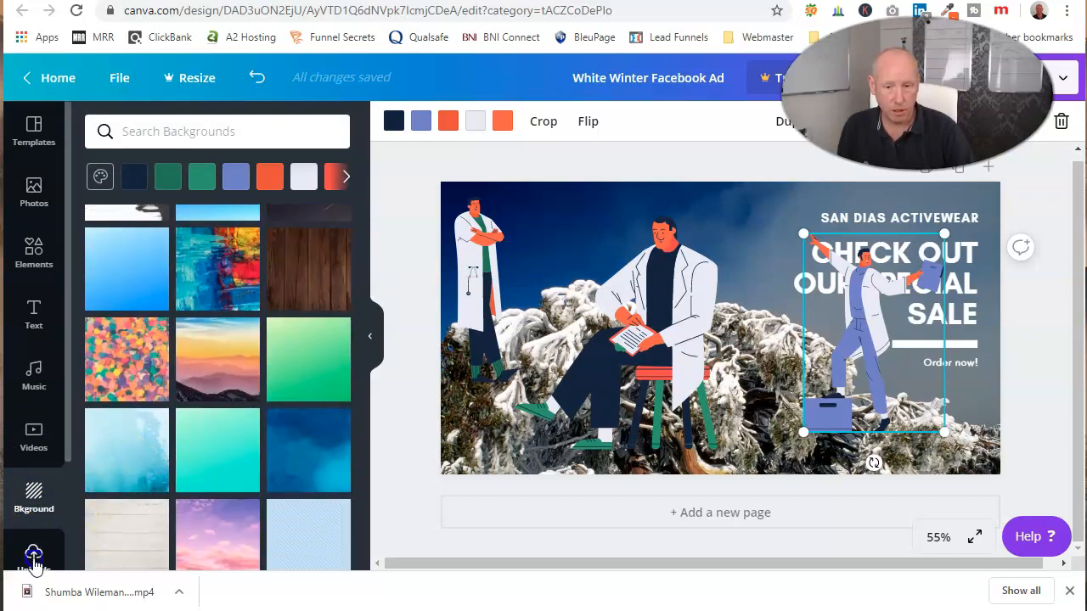
click(34, 562)
scroll(65, 476, down, 2)
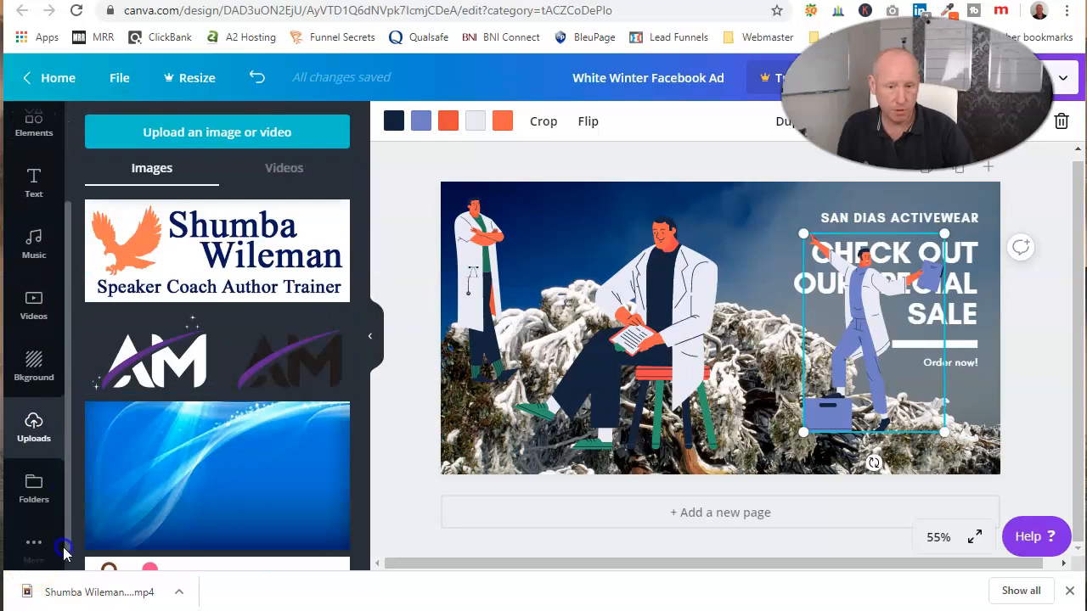
click(34, 491)
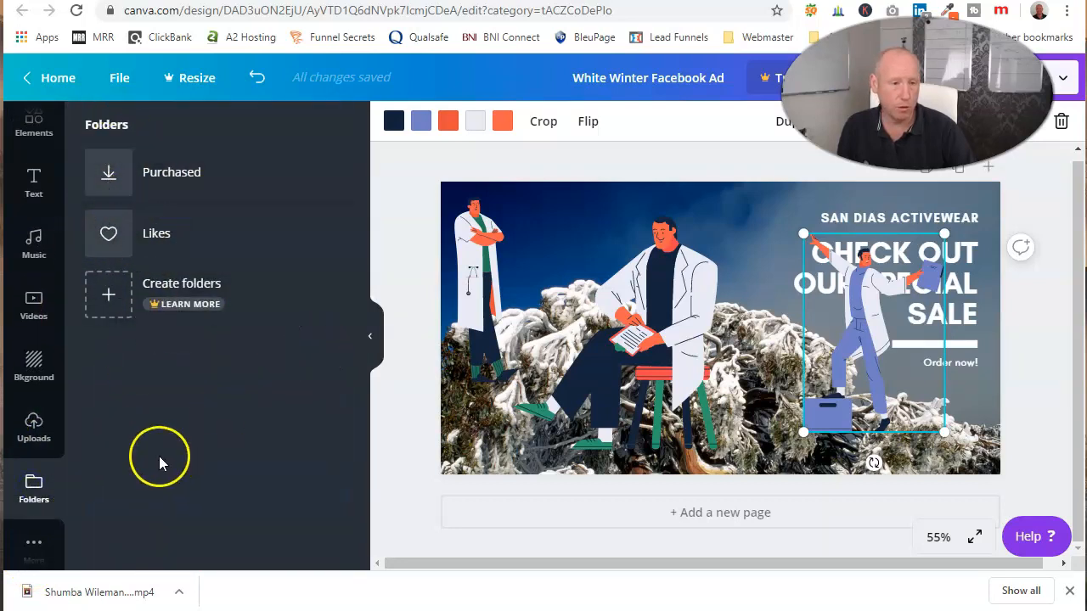
click(36, 440)
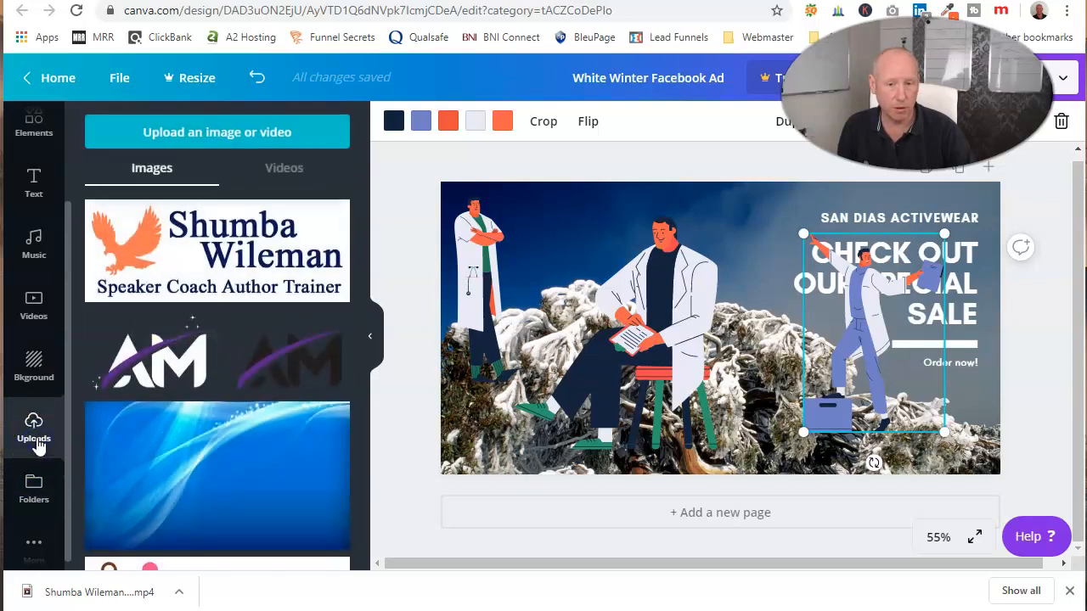